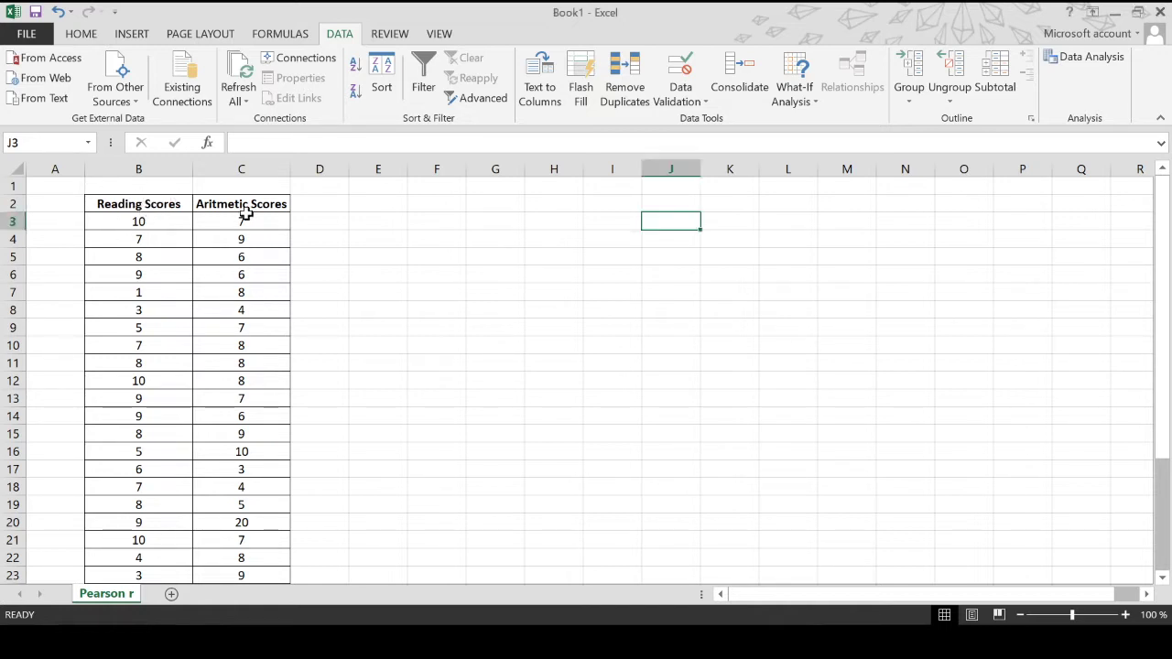
# Check the Reading and Aritmetic Scores headers, select cell E2 and show the Data tab tools.
pyautogui.click(162, 202)
pyautogui.click(240, 204)
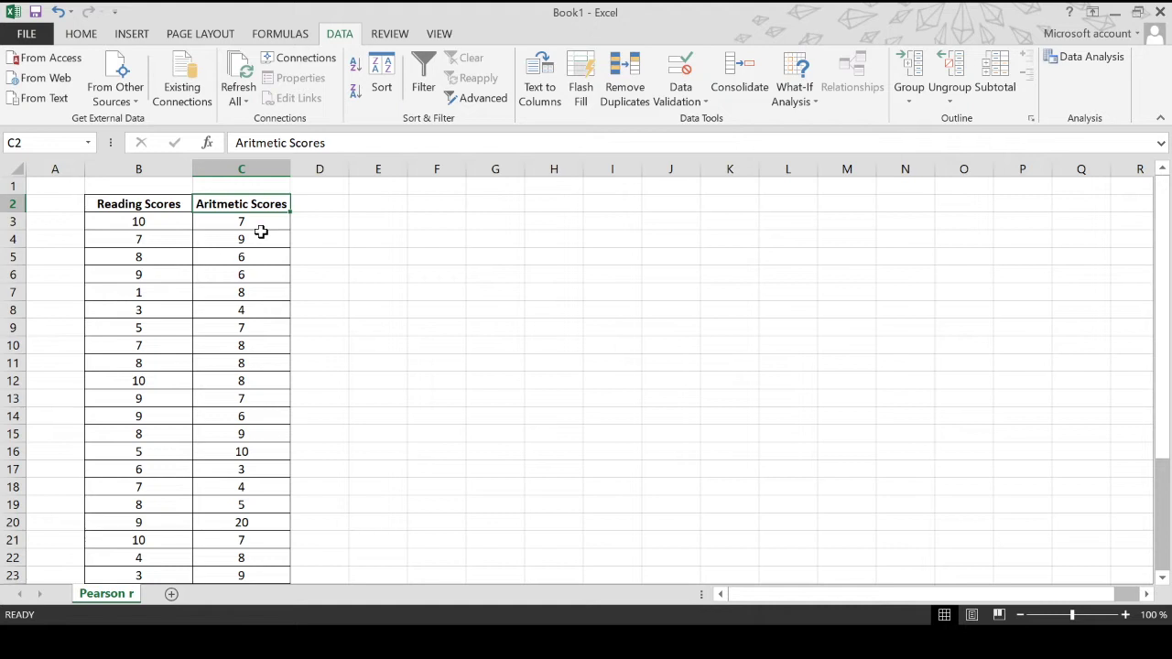
pyautogui.click(90, 40)
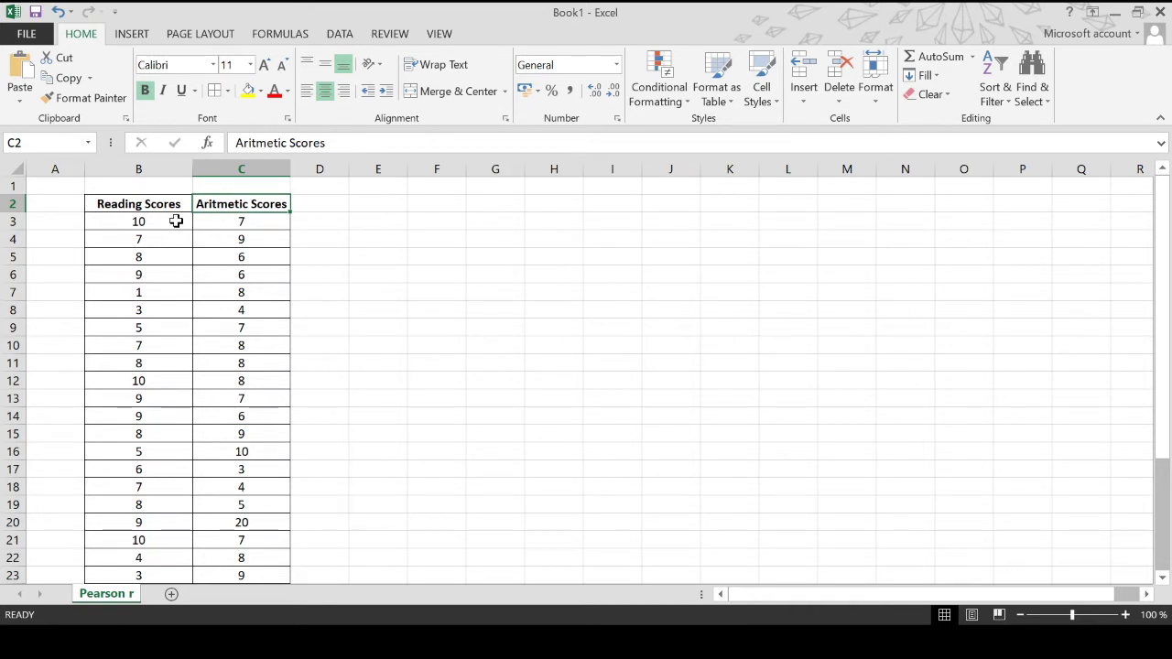
pyautogui.click(392, 221)
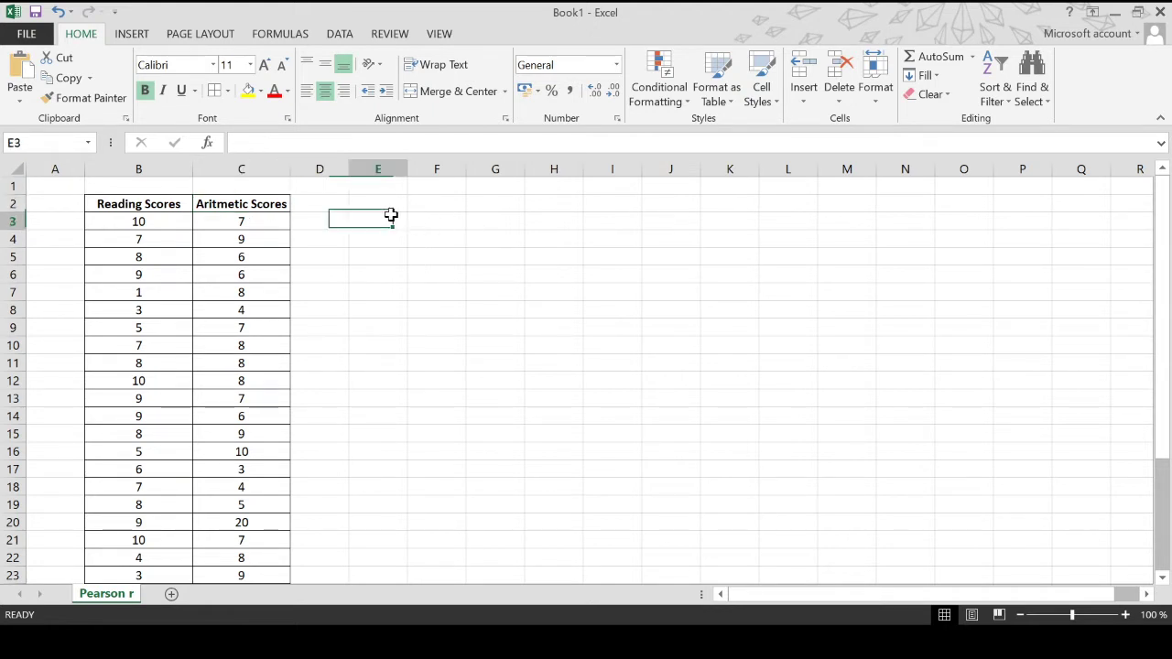
pyautogui.click(396, 207)
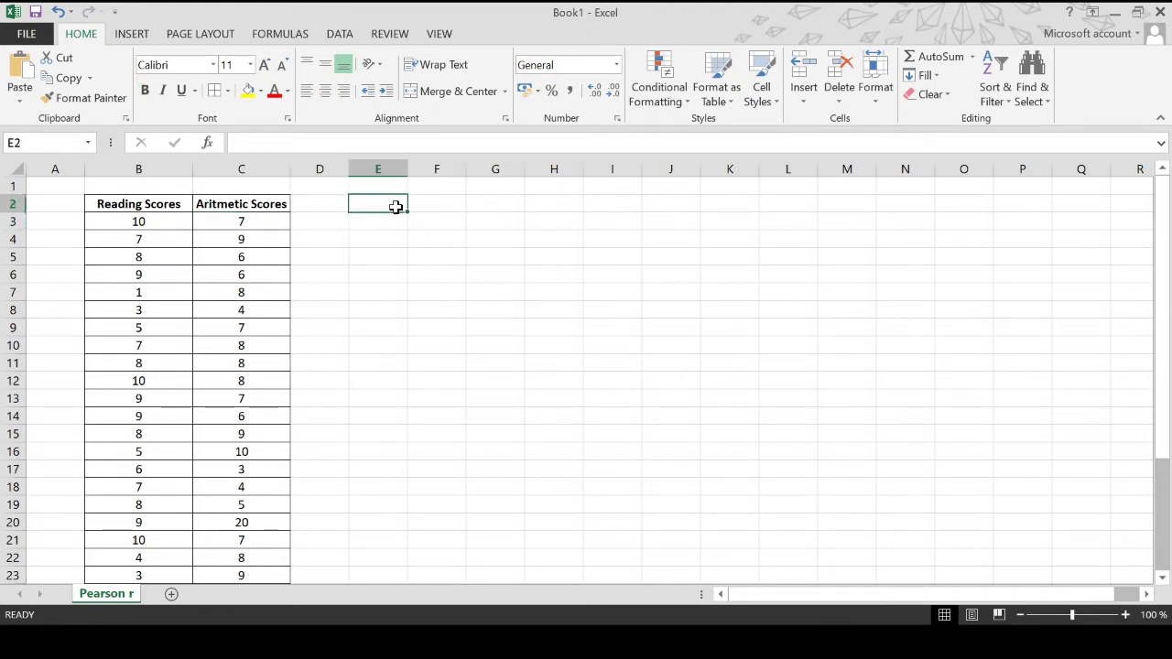
pyautogui.click(338, 34)
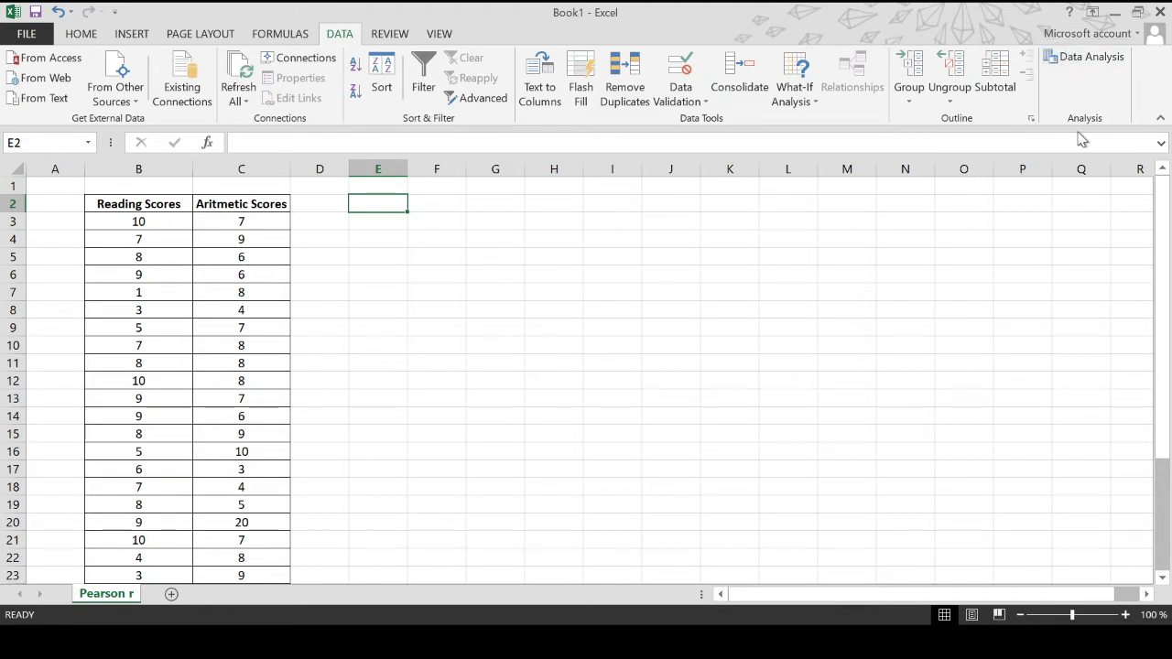
# Choose Correlation from the Data Analysis tools list and confirm it.
pyautogui.click(1064, 70)
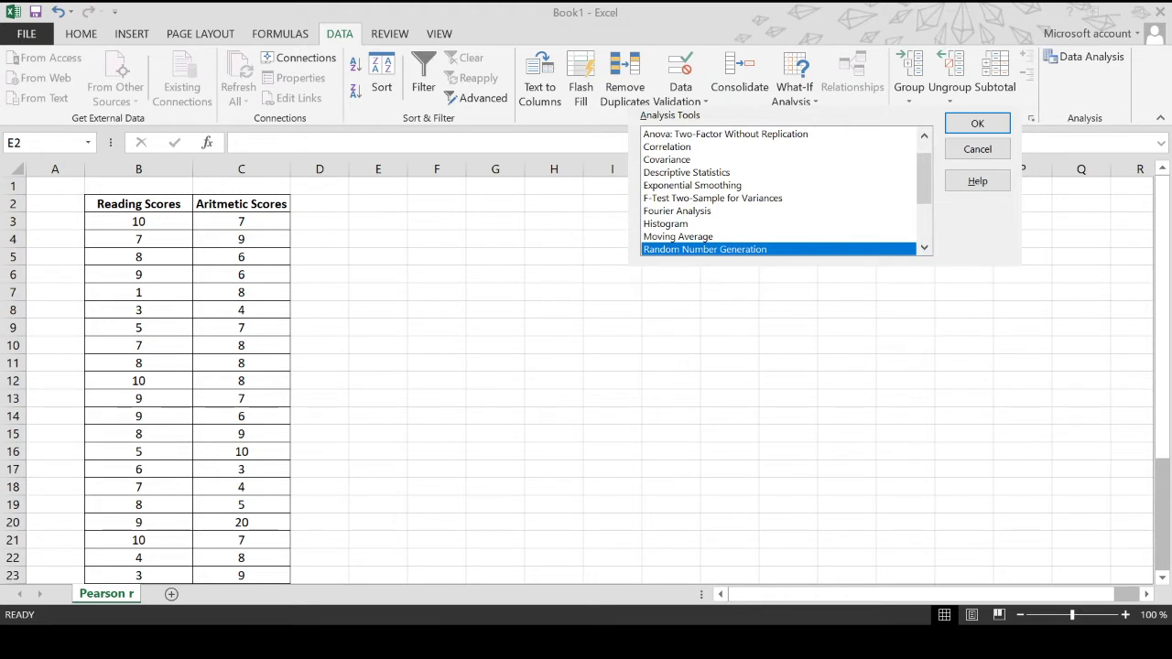
pyautogui.scroll(1, 778, 190)
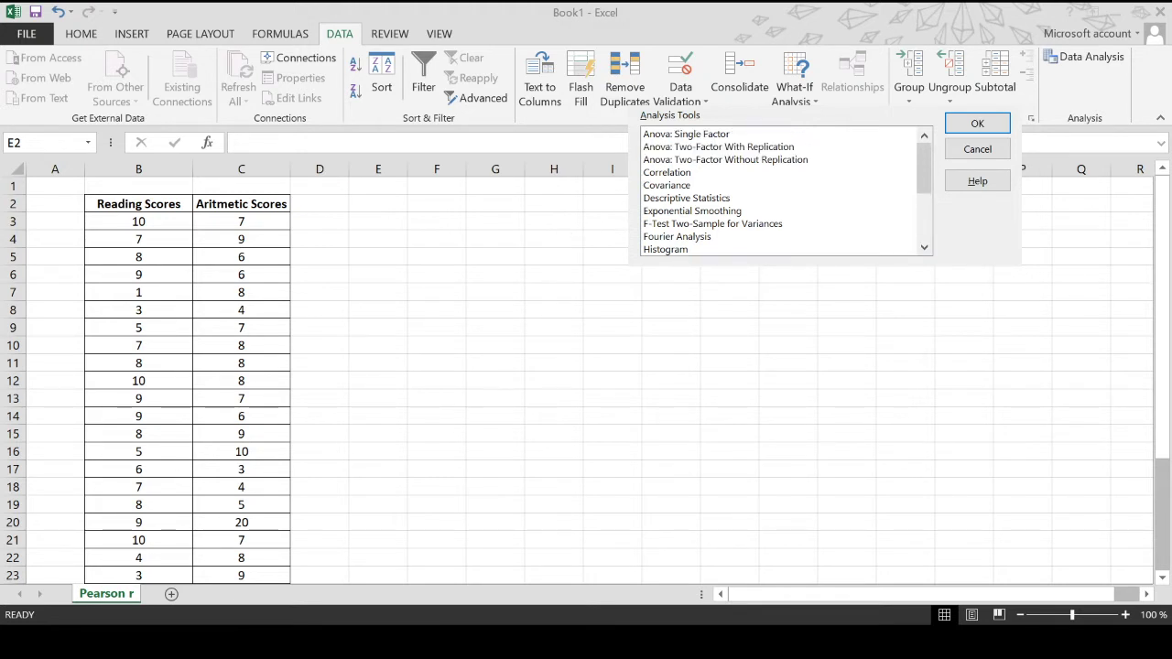
pyautogui.click(680, 185)
pyautogui.click(679, 172)
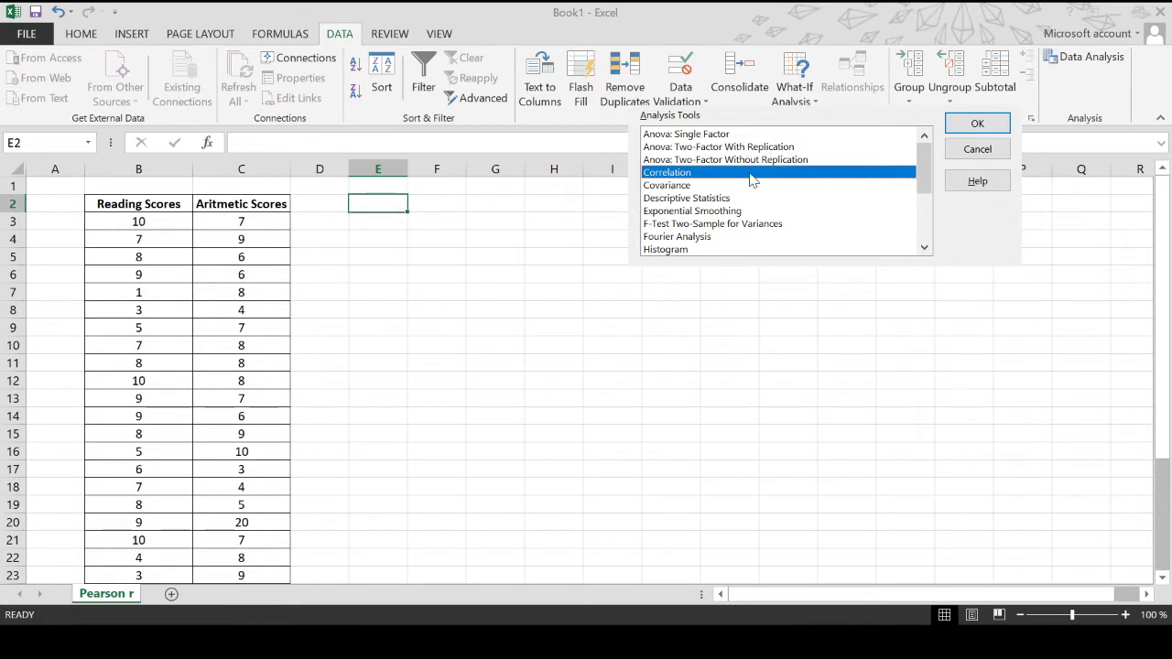
pyautogui.click(977, 124)
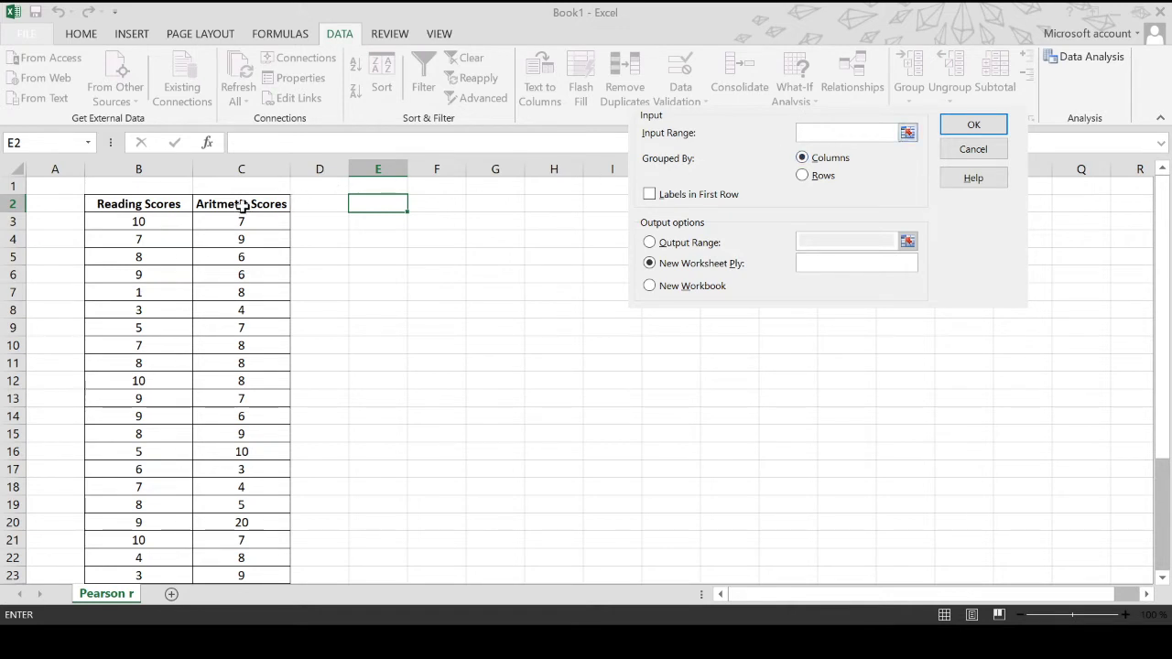
# Set the score columns as input with labels in the first row, output to $E$2, and run.
pyautogui.moveTo(98, 202); pyautogui.dragTo(236, 539)
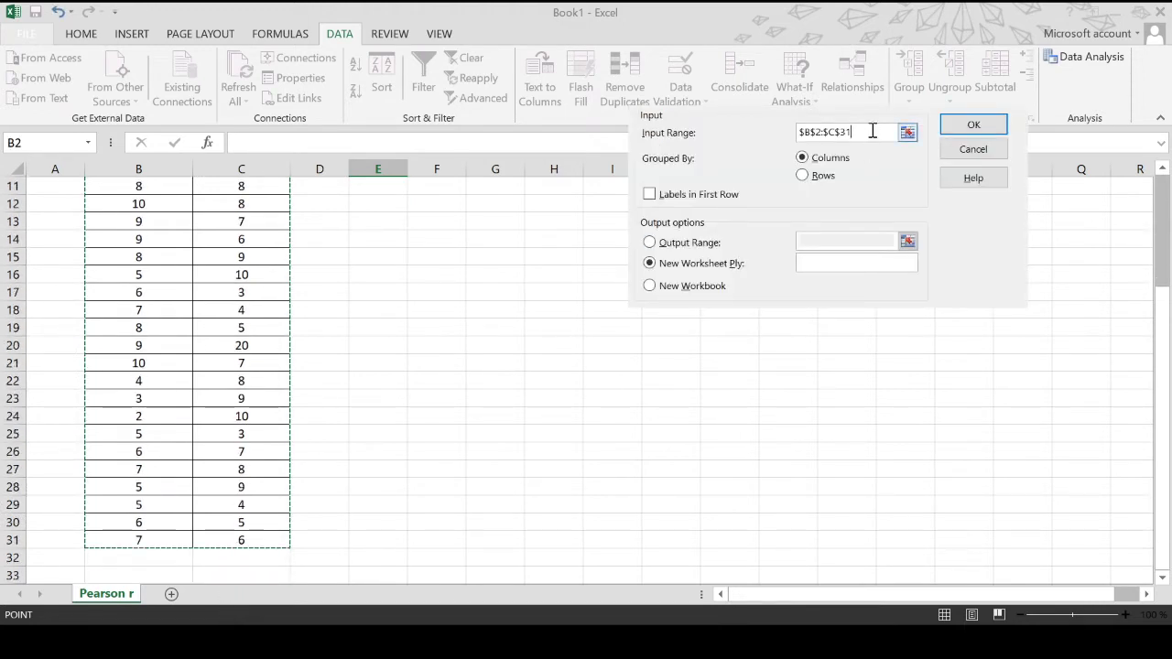
pyautogui.click(654, 195)
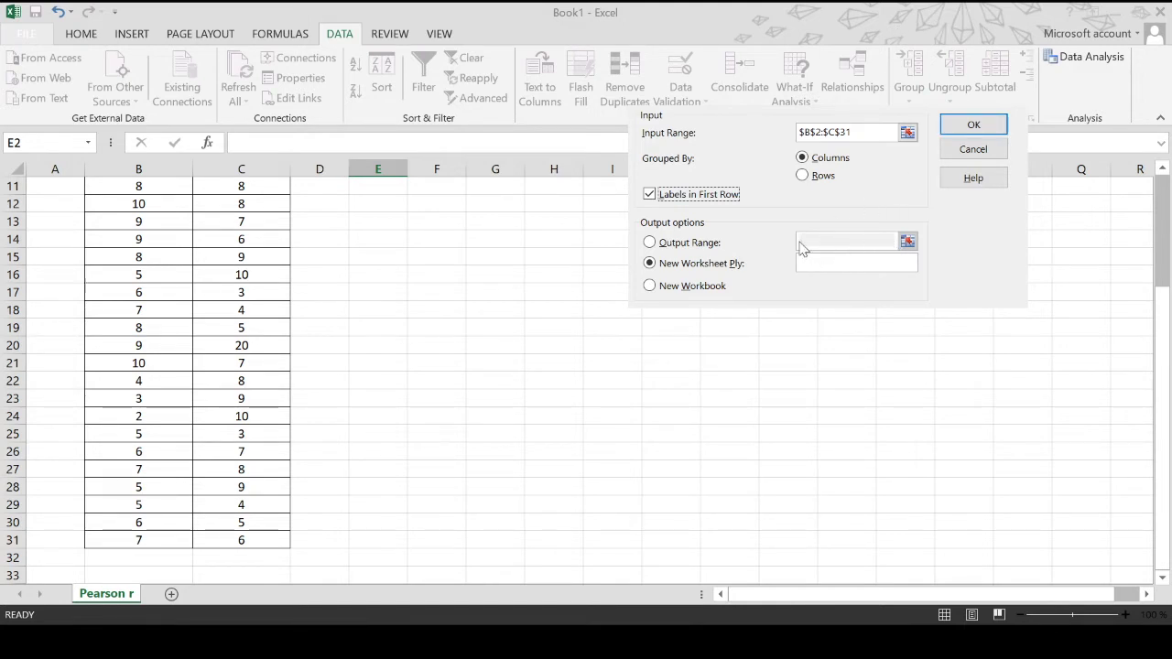
pyautogui.click(661, 244)
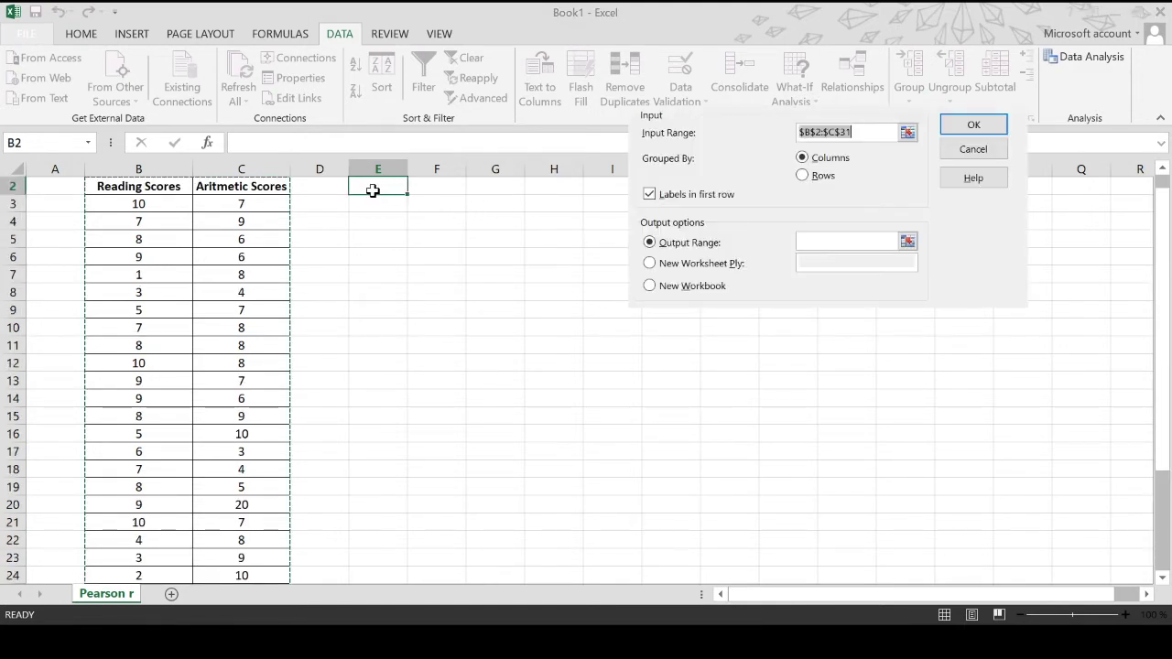
pyautogui.click(370, 190)
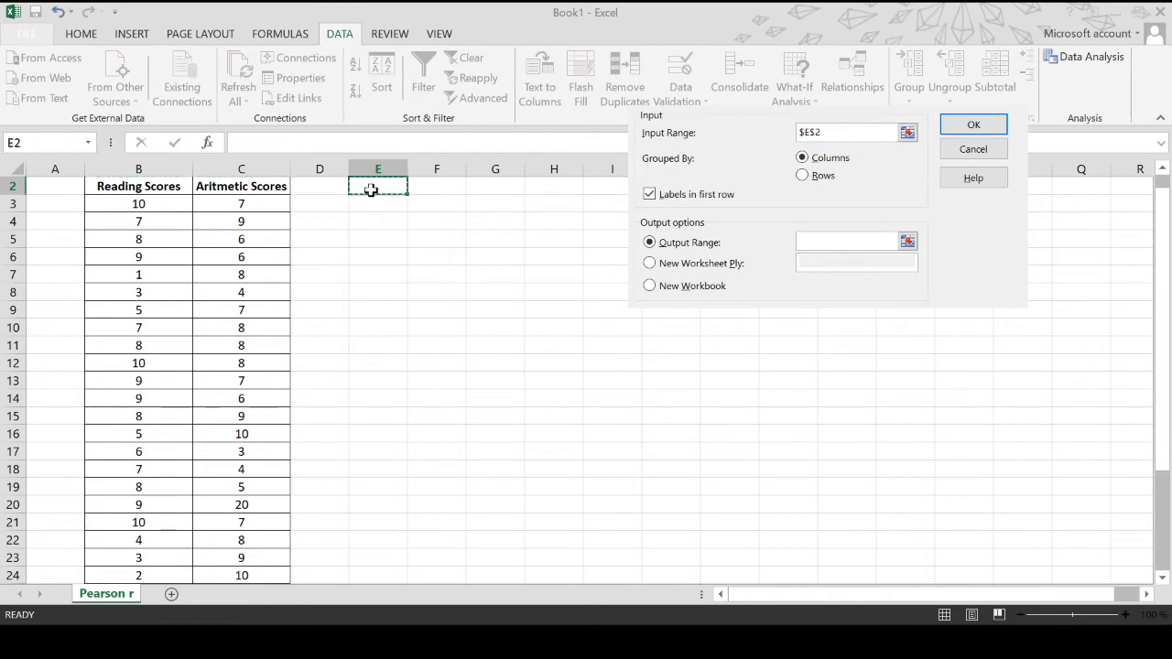
pyautogui.click(829, 240)
pyautogui.click(383, 188)
pyautogui.click(973, 126)
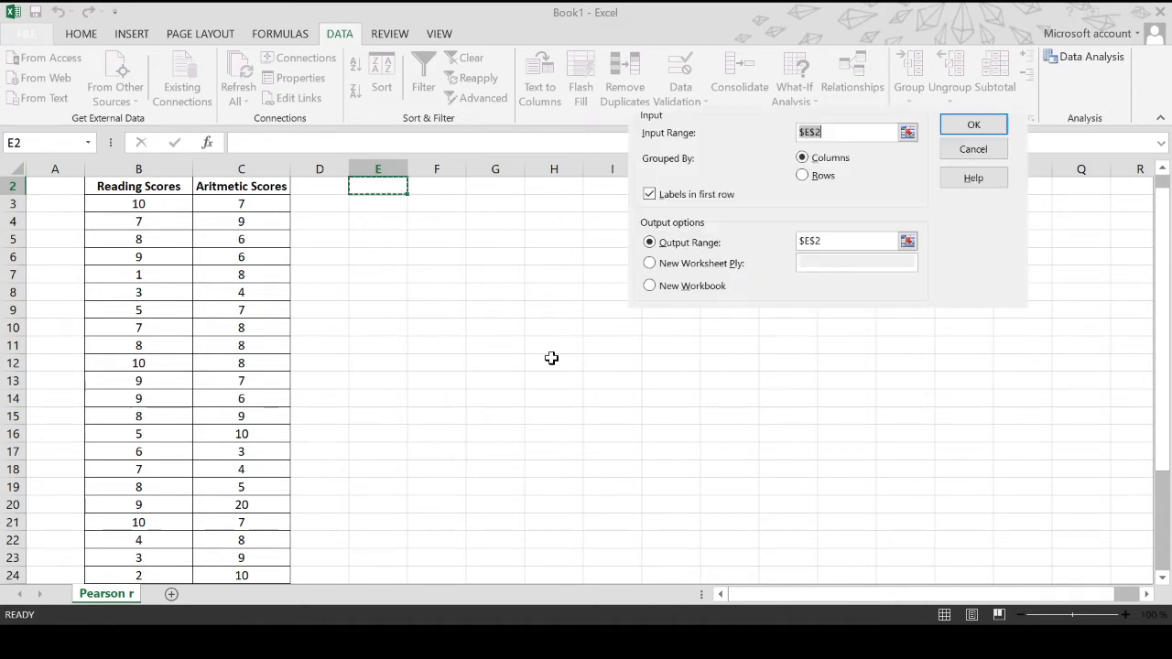
# Correct the input range to $B$2:$C$31 and rerun the correlation, giving r = 0.088038.
pyautogui.scroll(1, 853, 165)
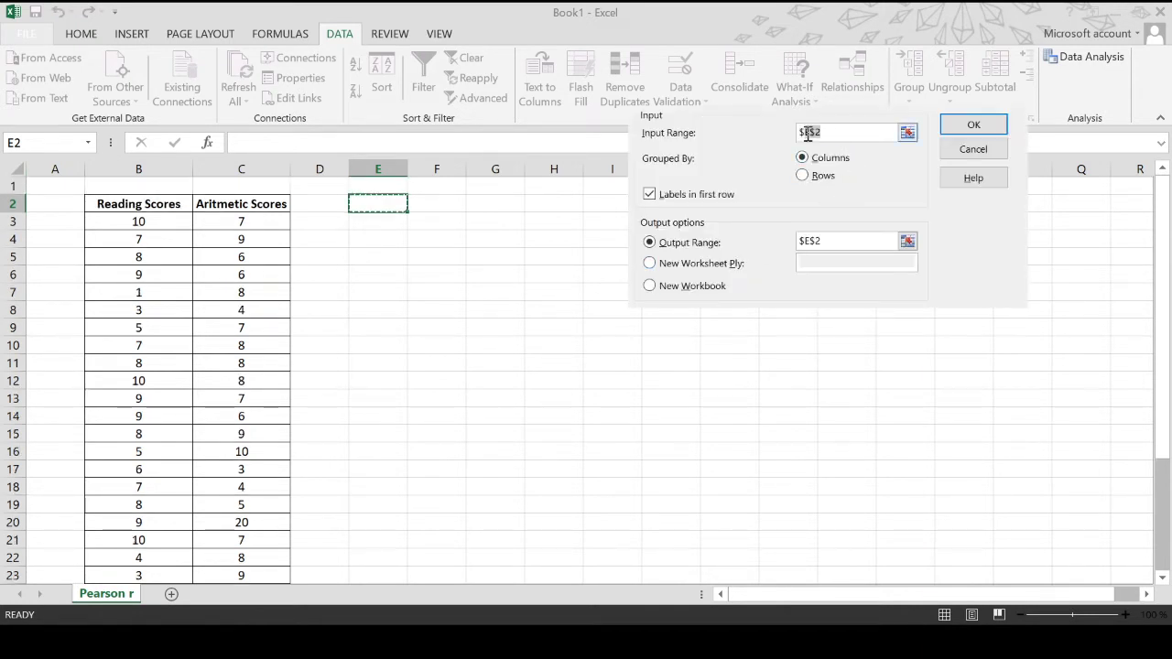
pyautogui.press('BackSpace')
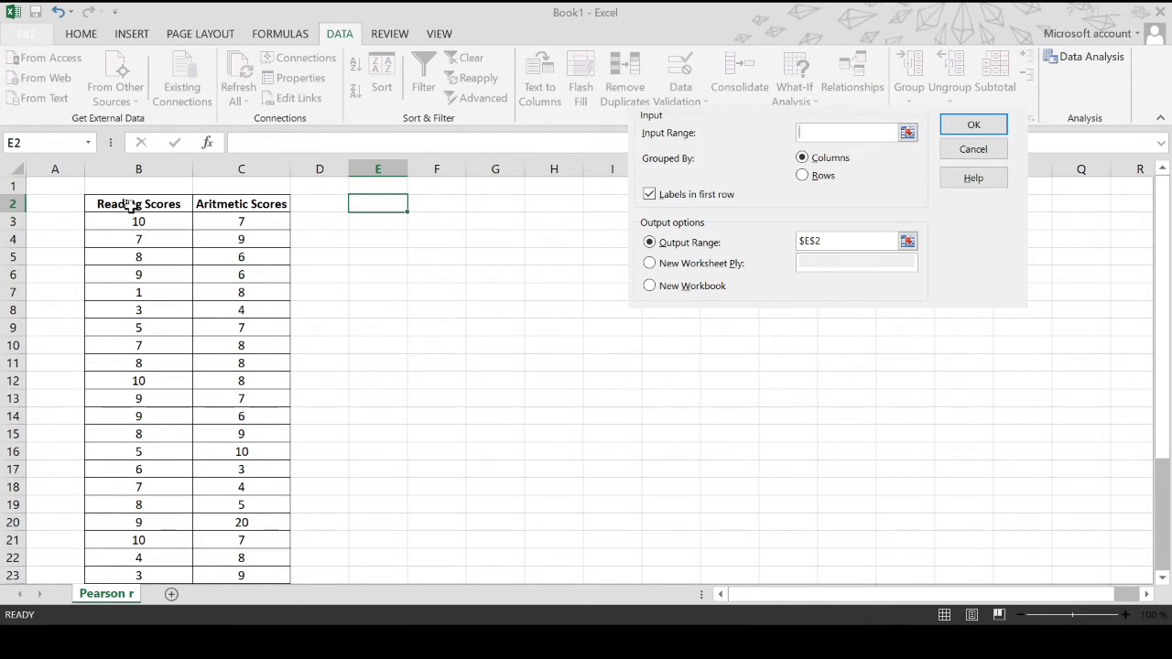
pyautogui.moveTo(131, 203); pyautogui.dragTo(229, 557)
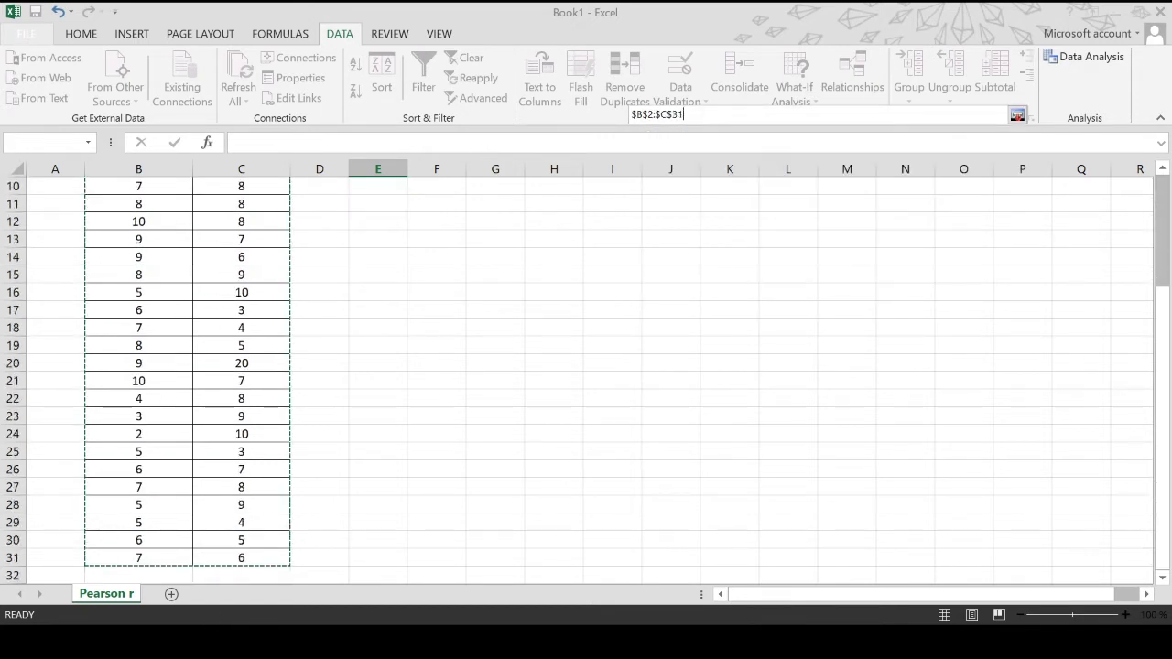
pyautogui.moveTo(240, 562); pyautogui.dragTo(231, 559)
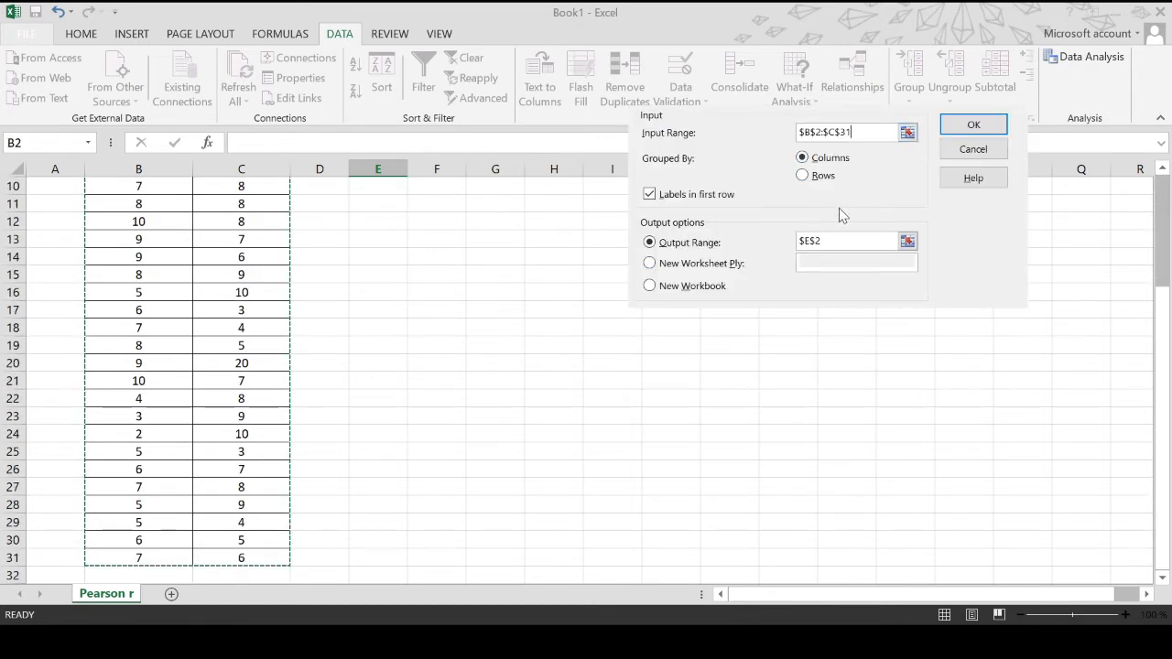
pyautogui.click(971, 125)
pyautogui.scroll(3, 501, 303)
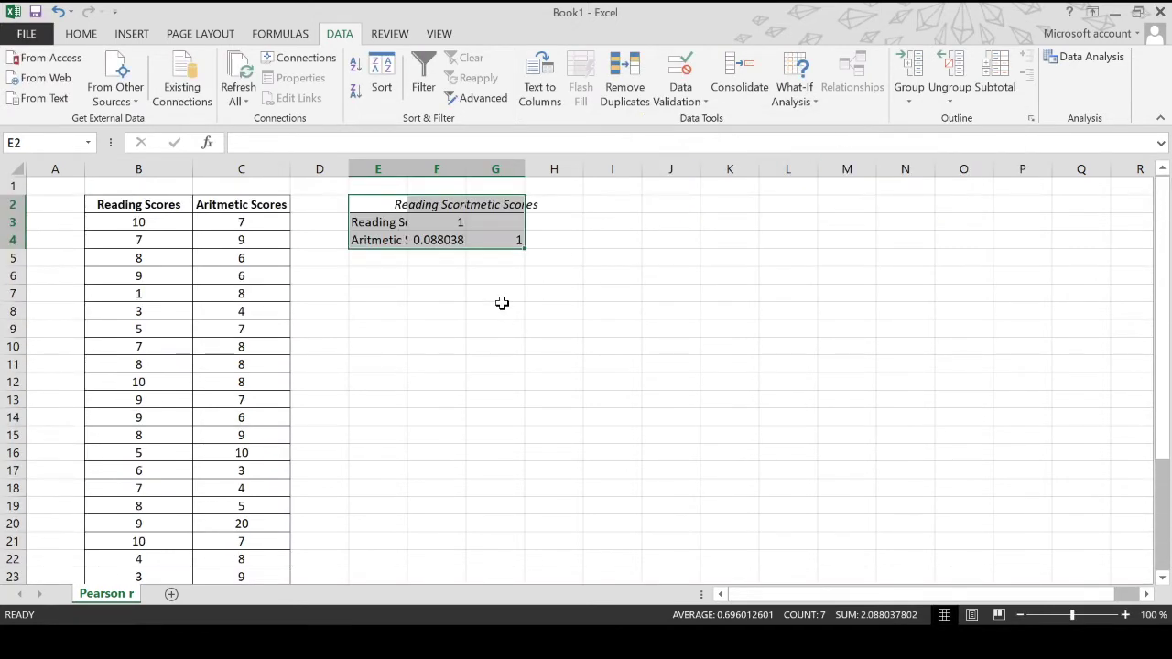
pyautogui.moveTo(524, 248)
pyautogui.mouseDown()
pyautogui.moveTo(580, 251)
pyautogui.moveTo(516, 243)
pyautogui.mouseUp()
pyautogui.moveTo(523, 165); pyautogui.dragTo(565, 168)
pyautogui.moveTo(467, 167); pyautogui.dragTo(477, 168)
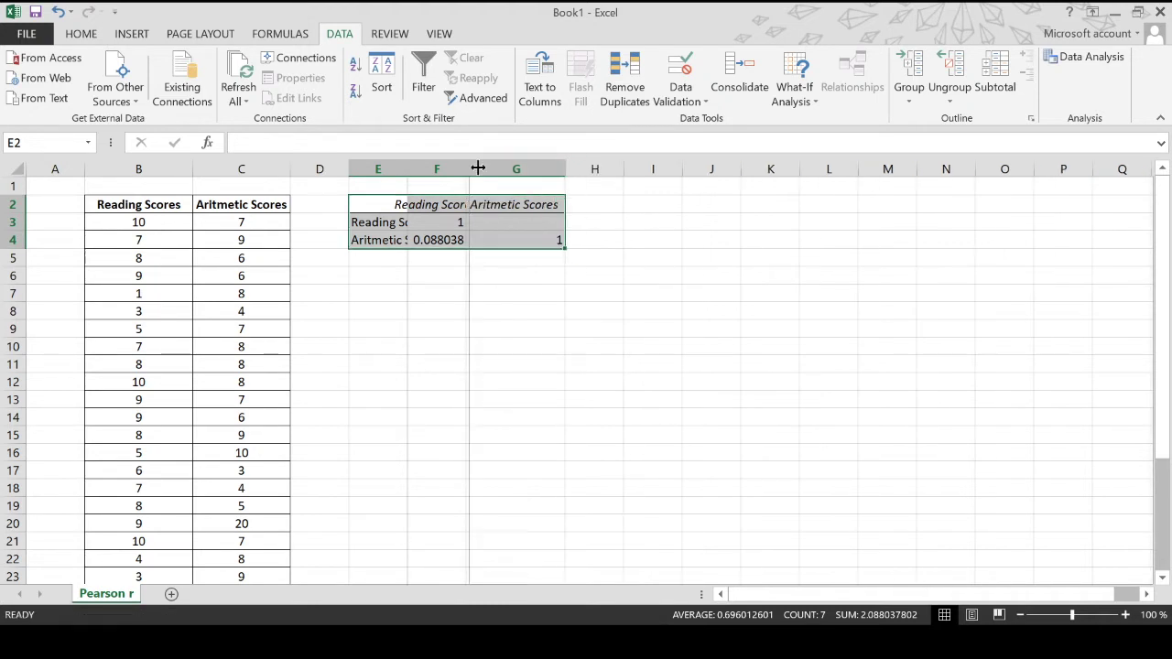
pyautogui.doubleClick(477, 167)
pyautogui.click(400, 180)
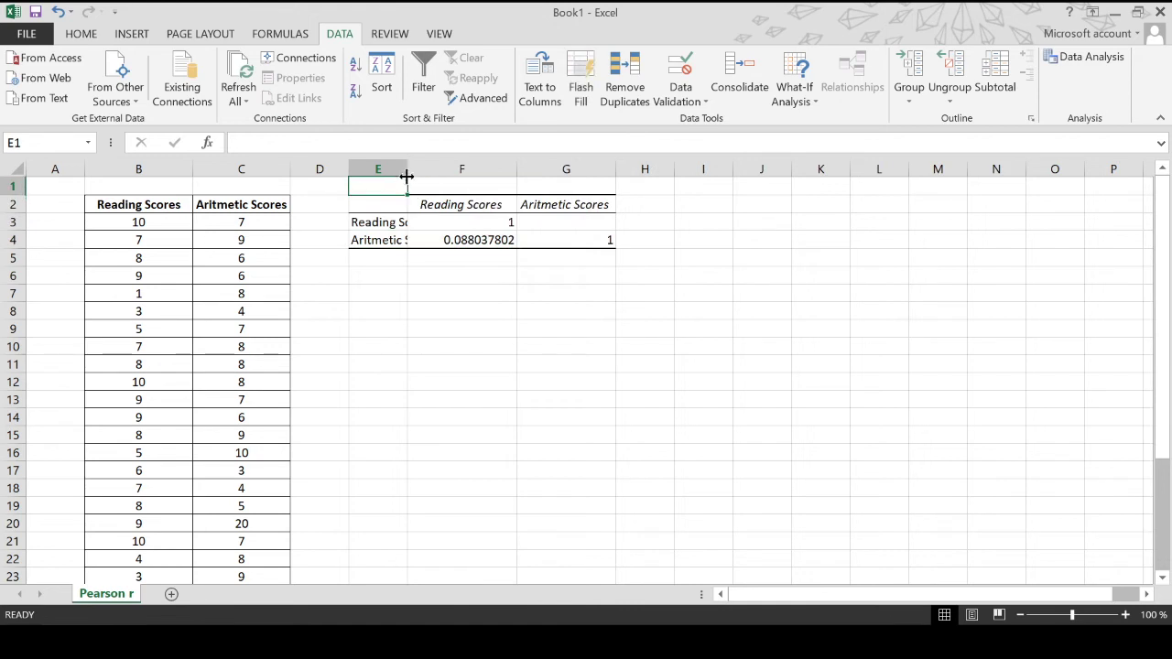
pyautogui.moveTo(406, 176); pyautogui.dragTo(451, 172)
pyautogui.click(514, 338)
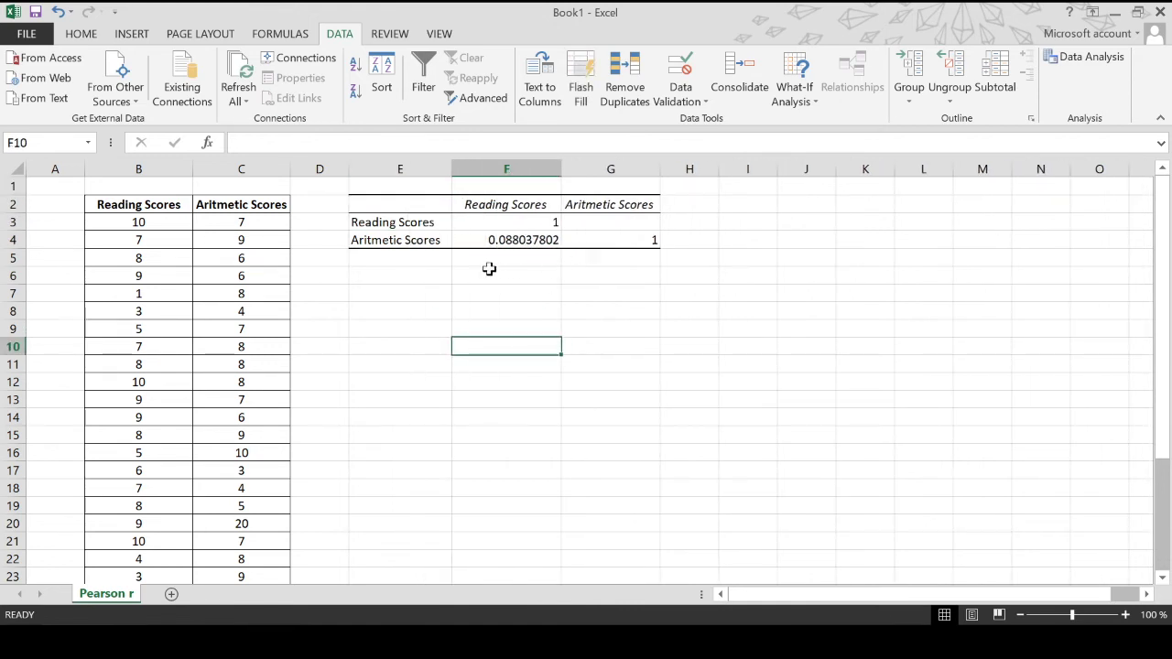
pyautogui.click(411, 222)
pyautogui.click(408, 257)
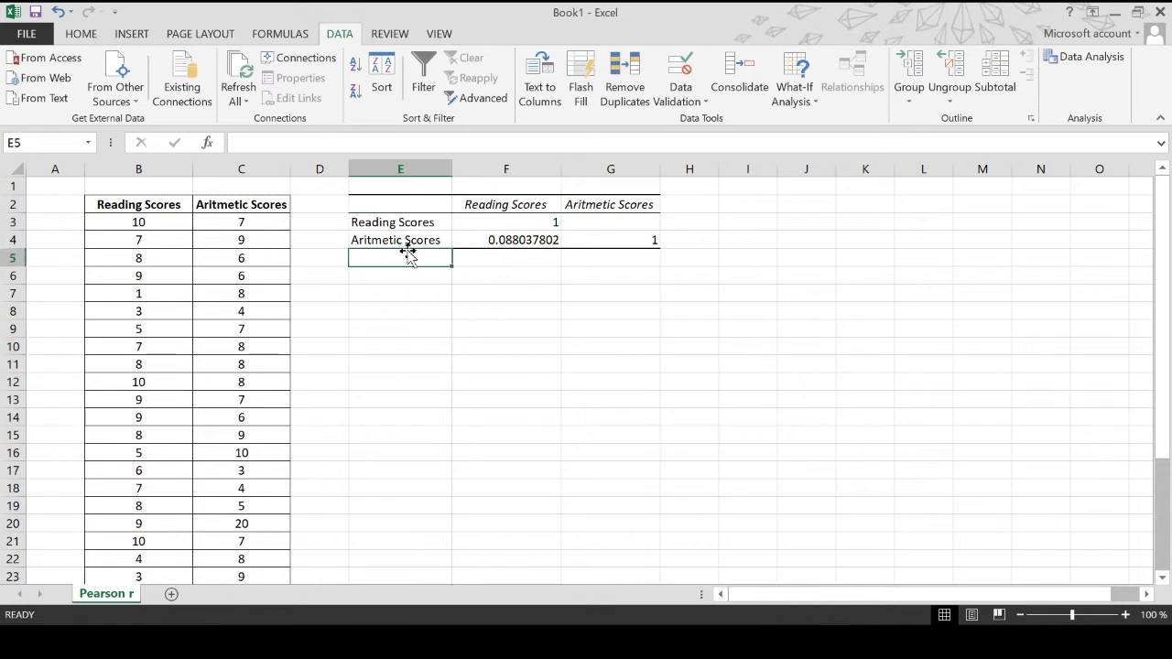
pyautogui.click(408, 241)
pyautogui.doubleClick(224, 204)
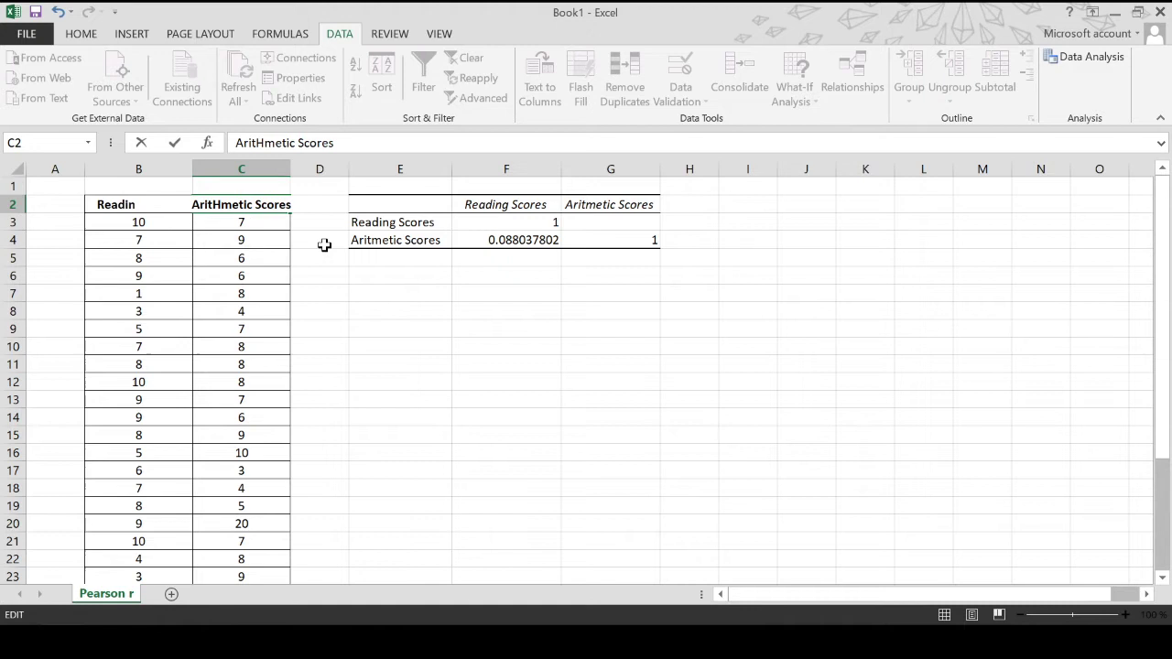
pyautogui.write('h')
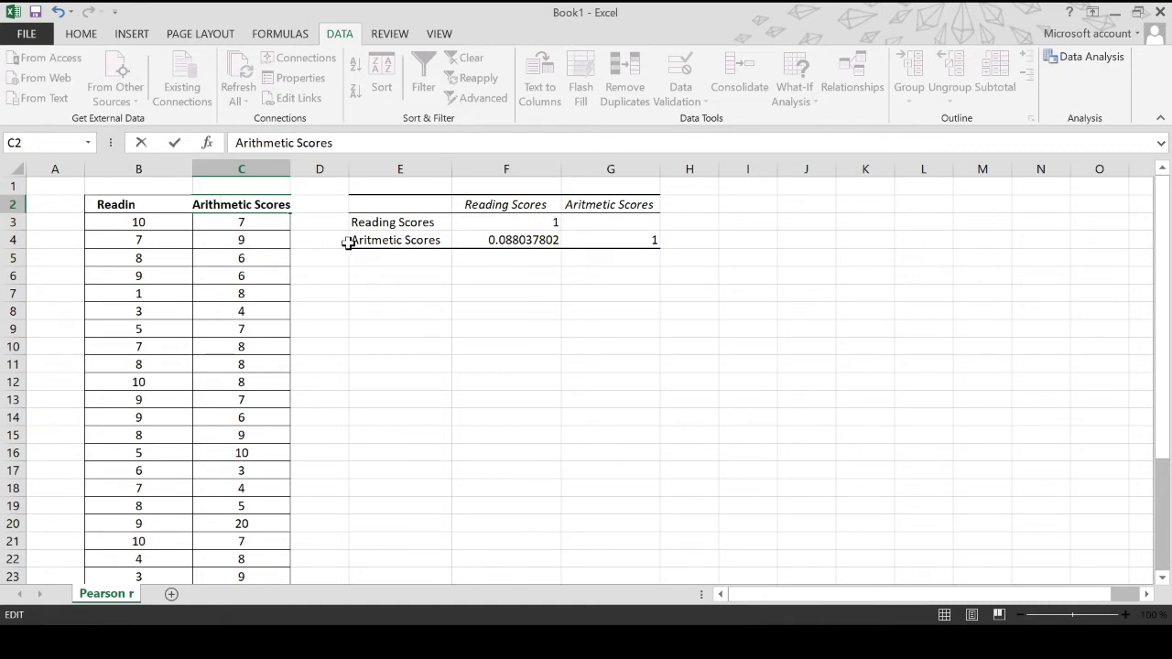
pyautogui.click(438, 262)
pyautogui.click(372, 240)
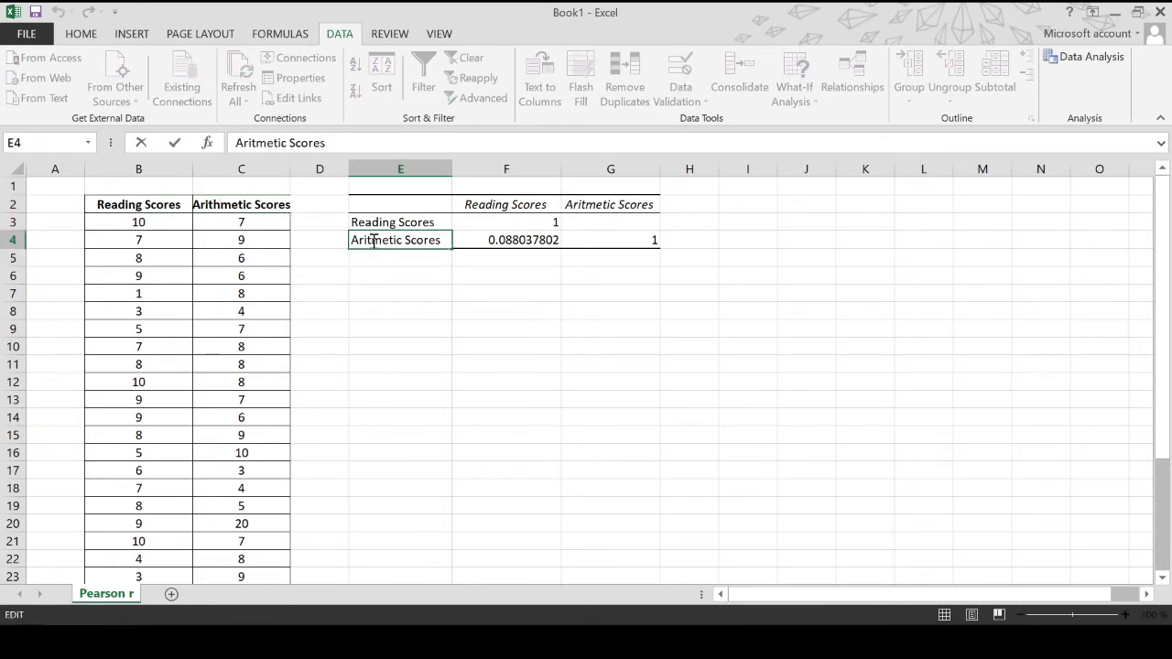
pyautogui.click(425, 296)
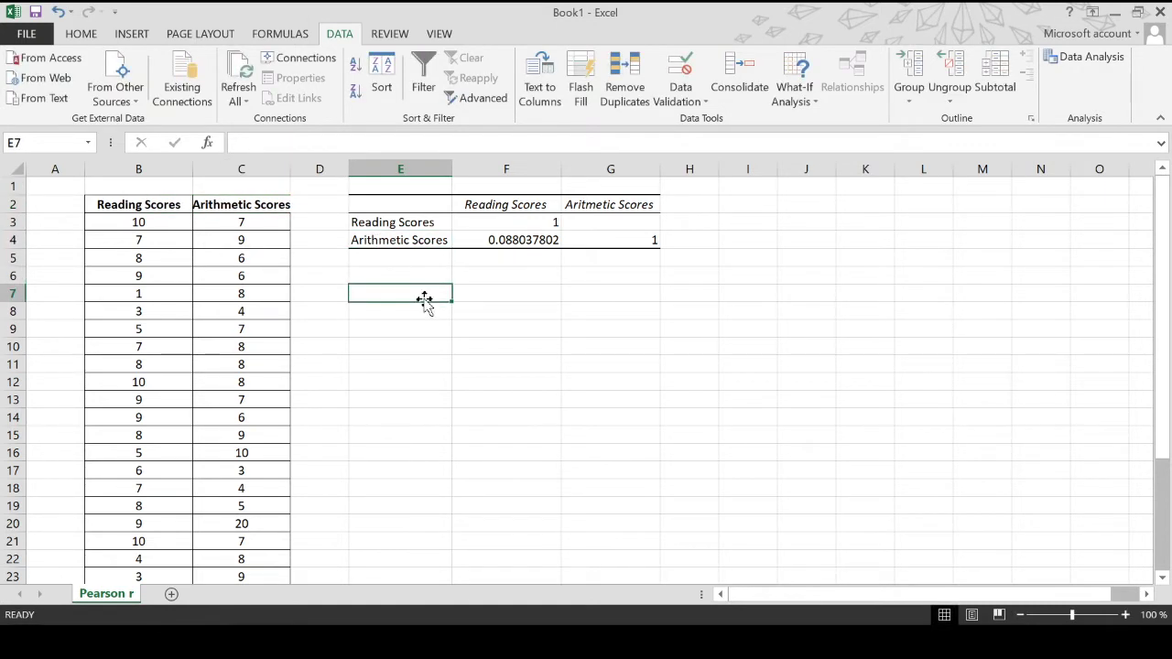
pyautogui.click(536, 241)
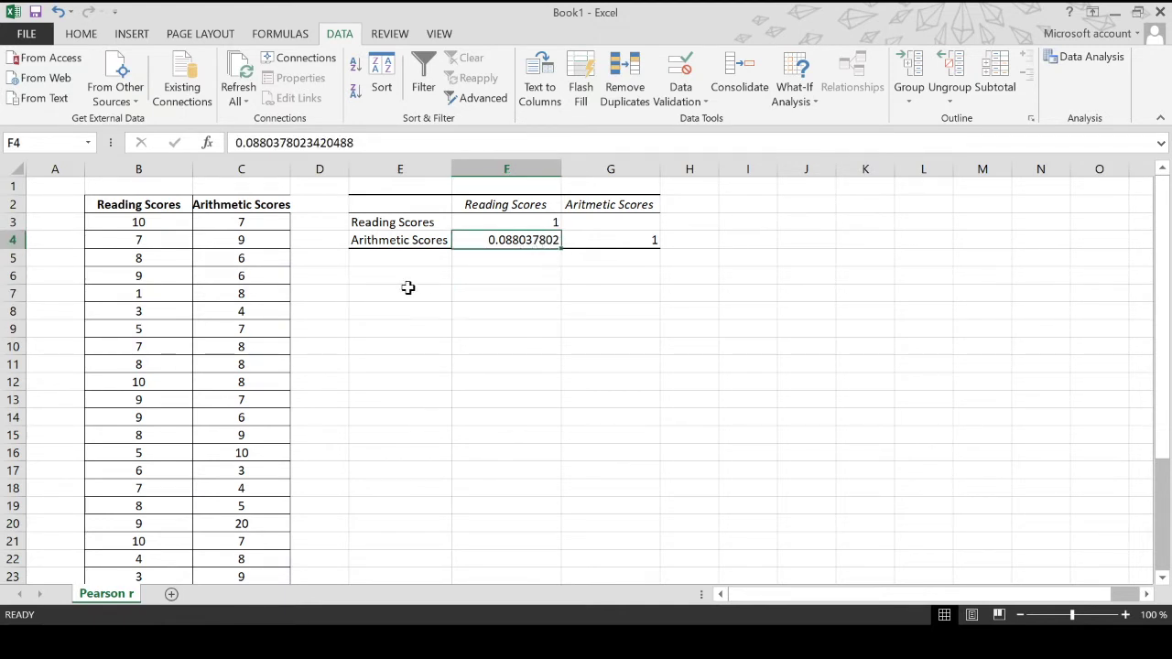
pyautogui.click(527, 259)
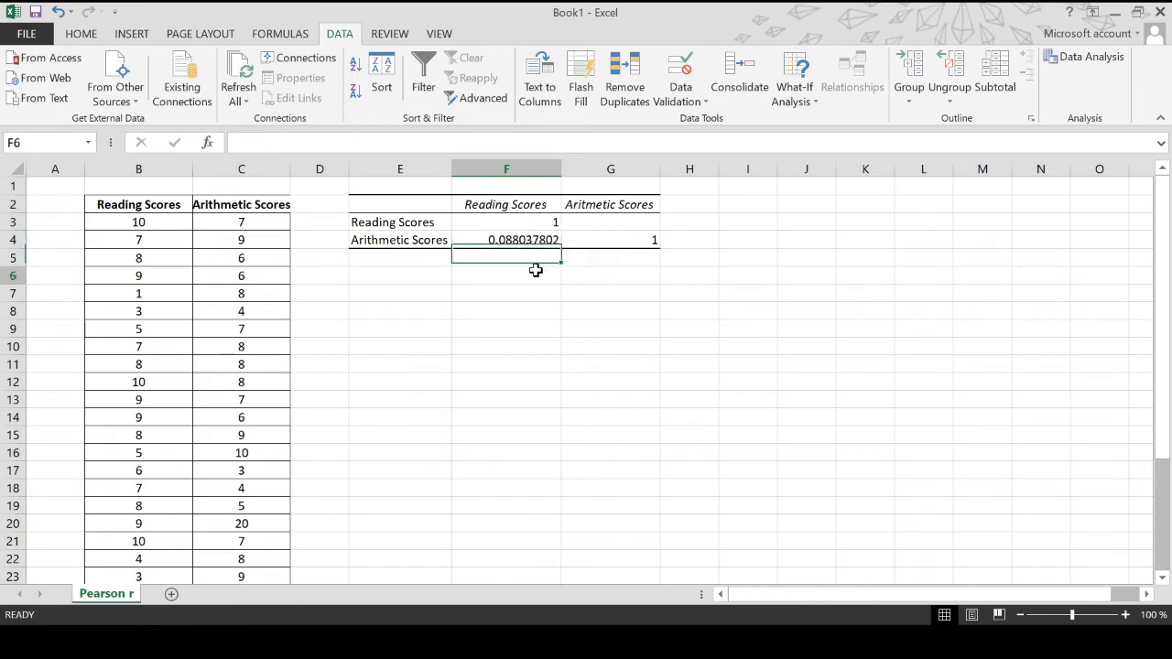
pyautogui.click(536, 272)
pyautogui.click(435, 292)
pyautogui.click(434, 269)
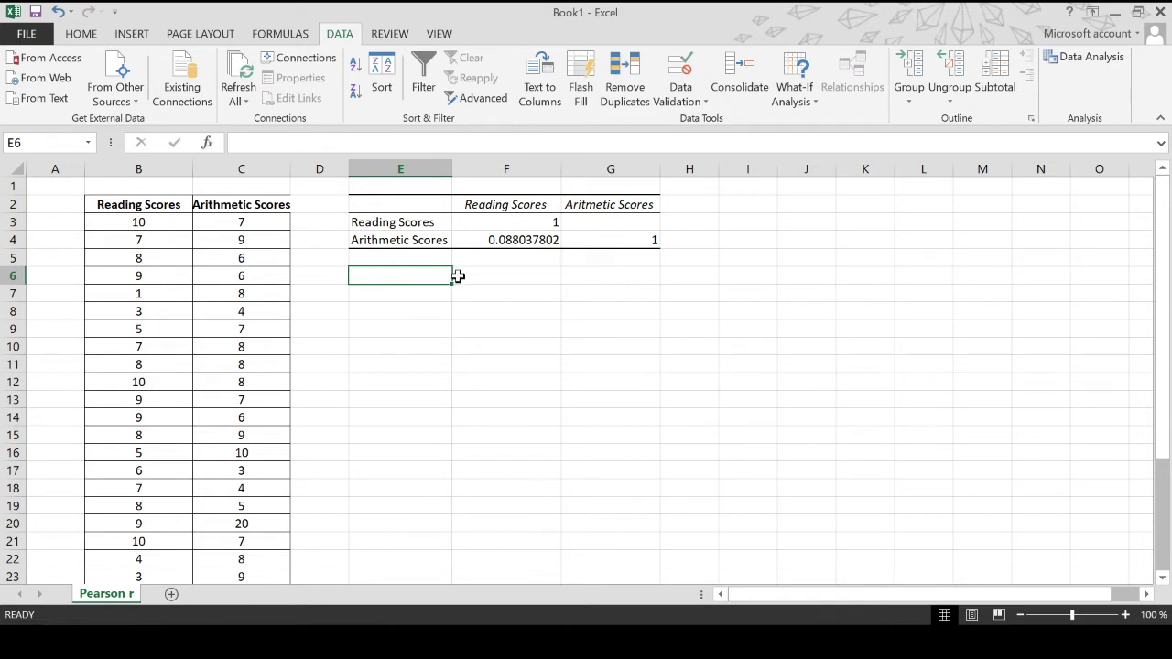
pyautogui.click(530, 243)
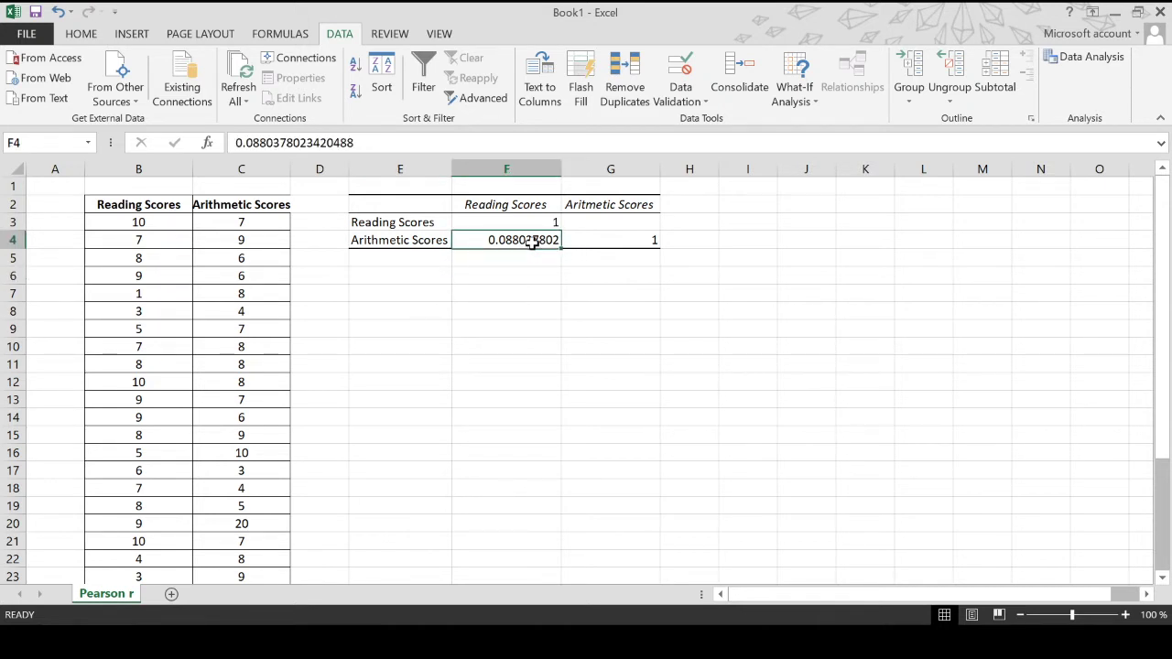
# Return to the Home tools and select cell E6 below the correlation table.
pyautogui.click(82, 33)
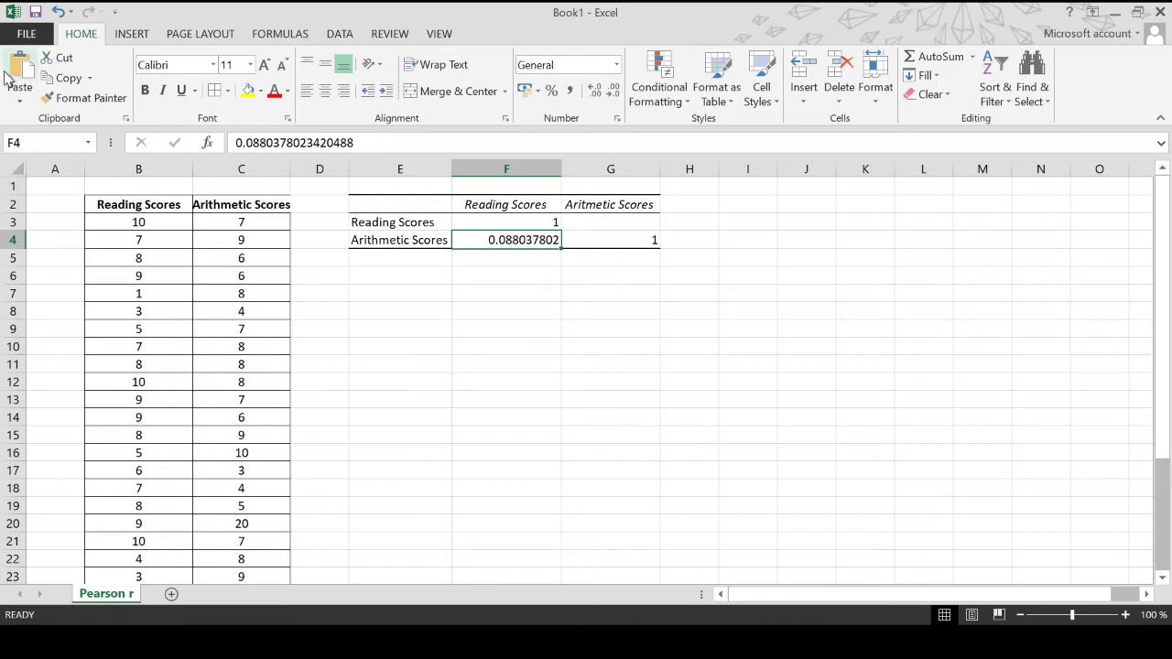
pyautogui.click(417, 278)
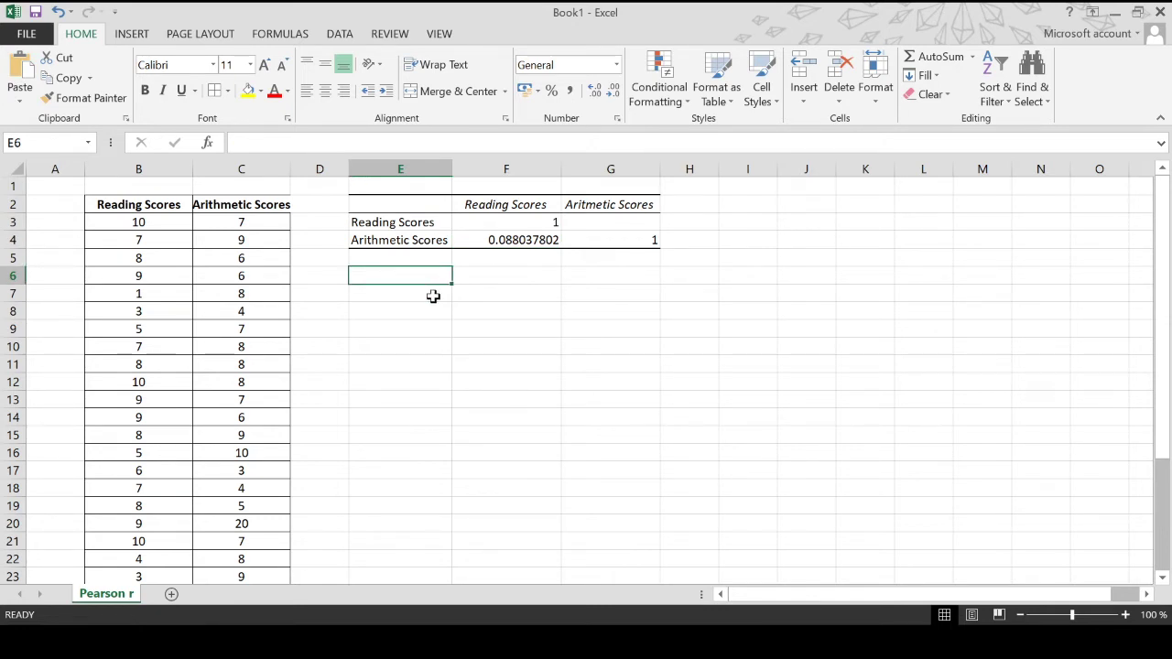
# In E6, write 'The relationship between reading and arithmetic scores is positive very weak correlation.'.
pyautogui.write('The r')
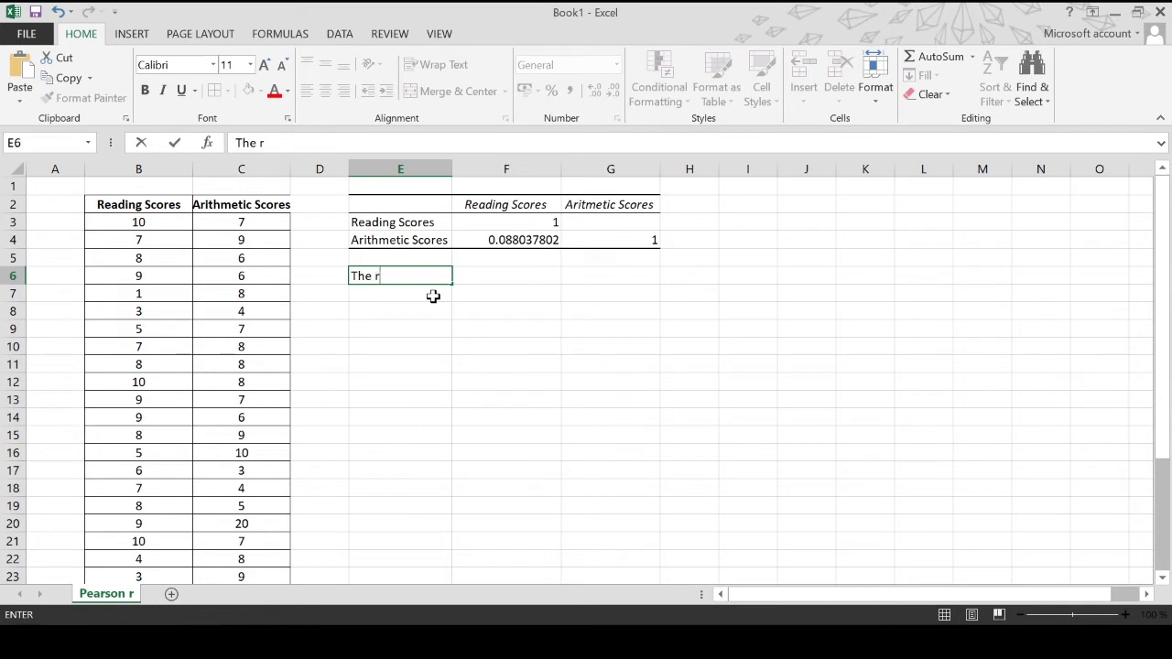
pyautogui.write('elationship')
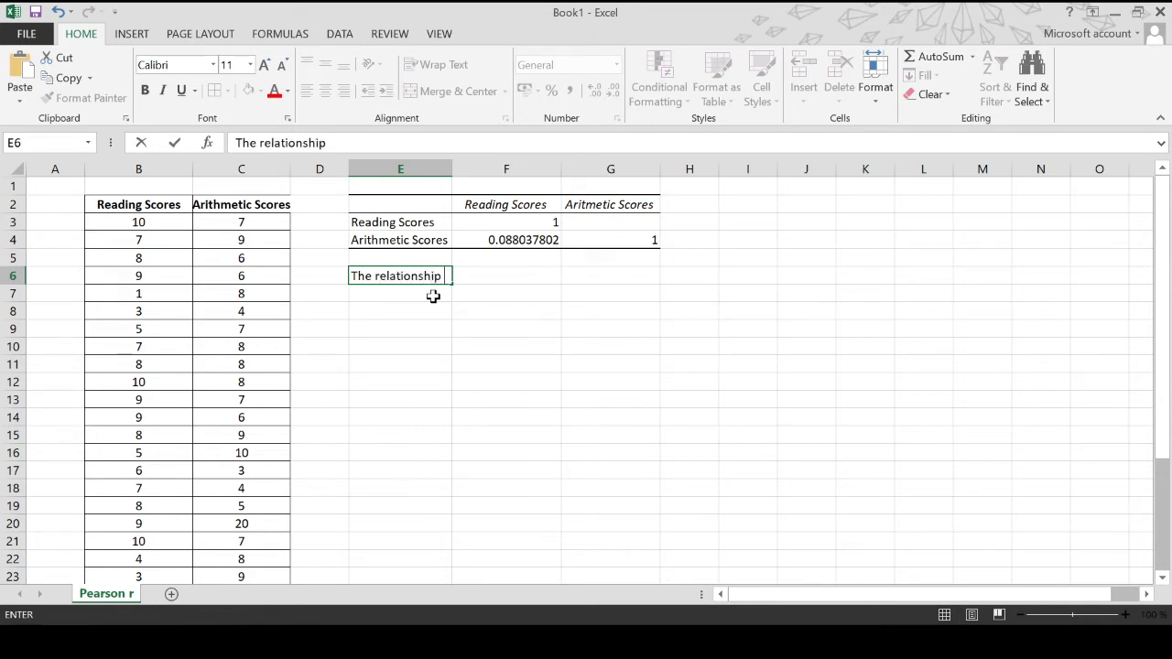
pyautogui.write(' between readin')
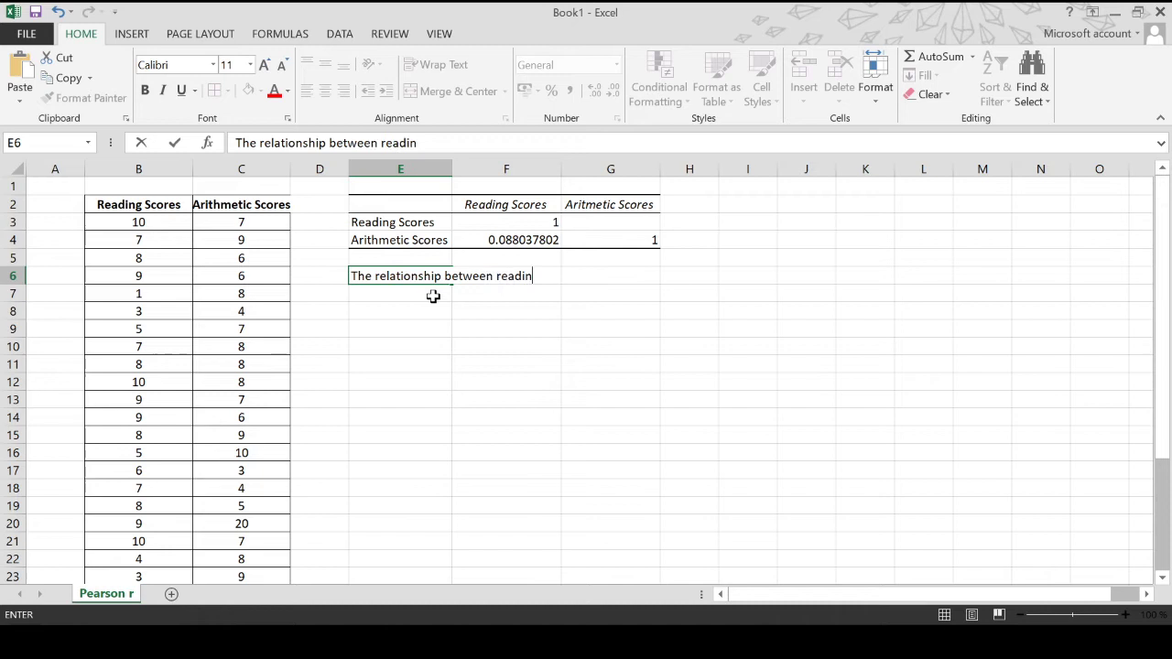
pyautogui.write('g and arithm')
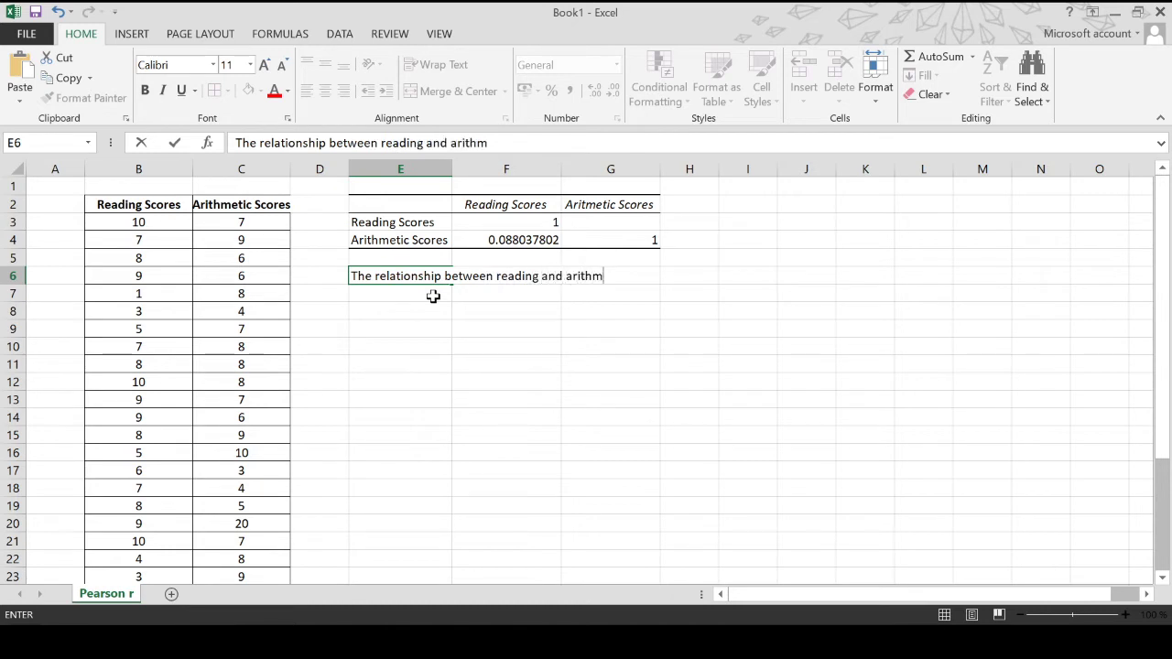
pyautogui.write('etic scores is')
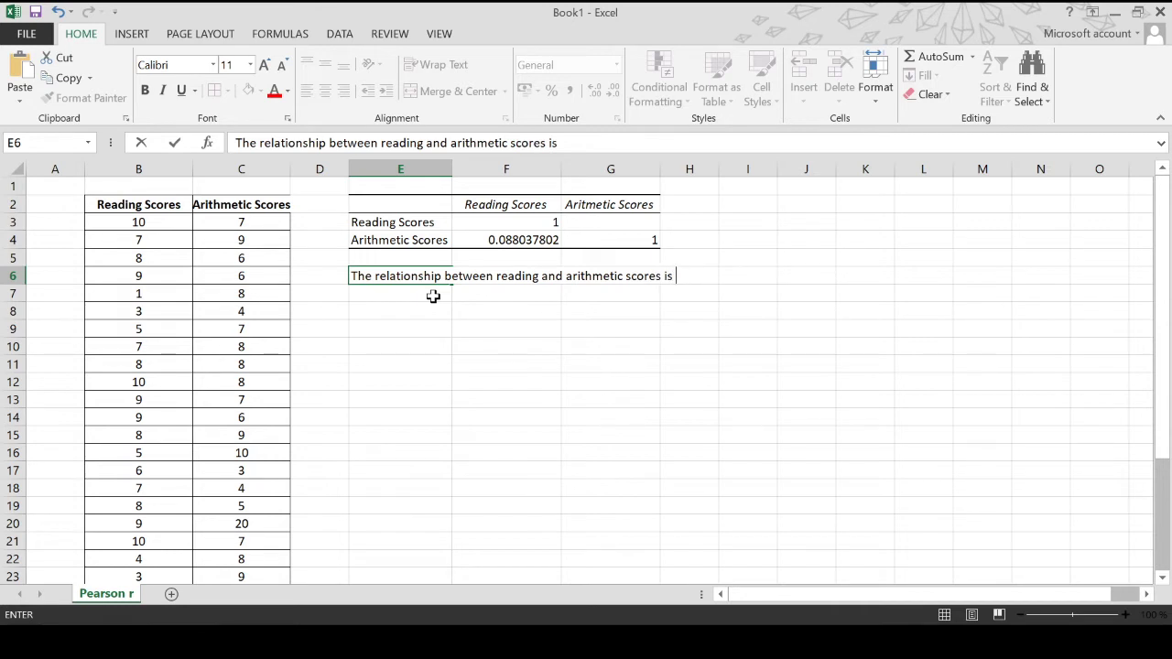
pyautogui.write(' posit')
pyautogui.press('BackSpace')
pyautogui.write('itive we')
pyautogui.press('BackSpace')
pyautogui.press('BackSpace')
pyautogui.write('very we')
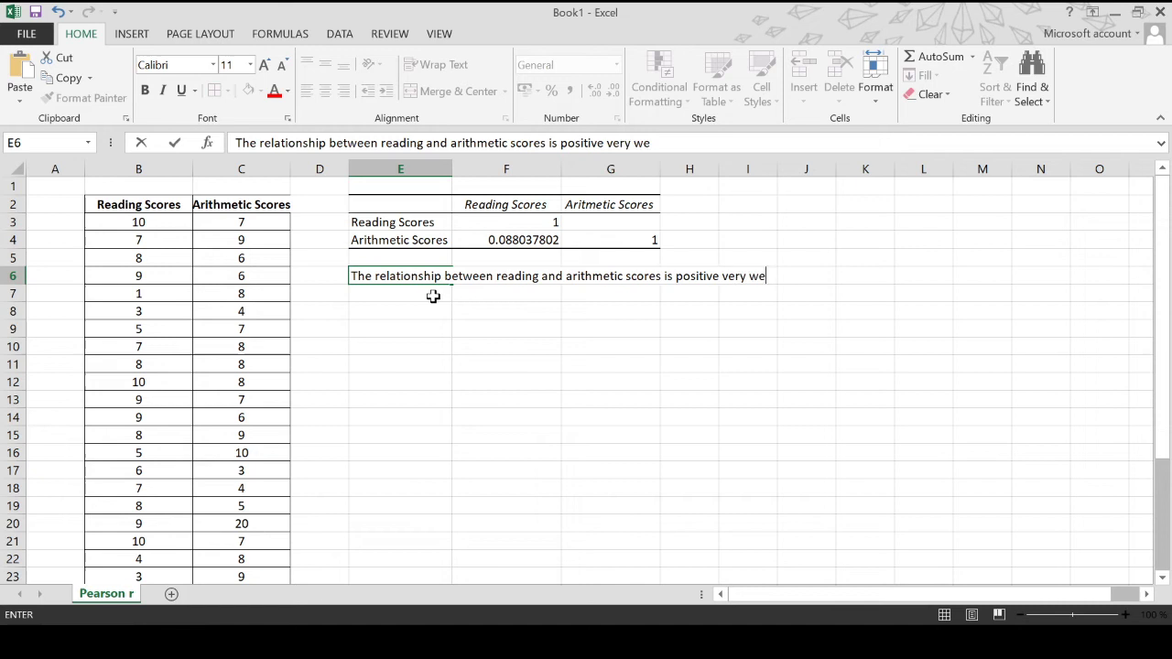
pyautogui.write('ak correlatio')
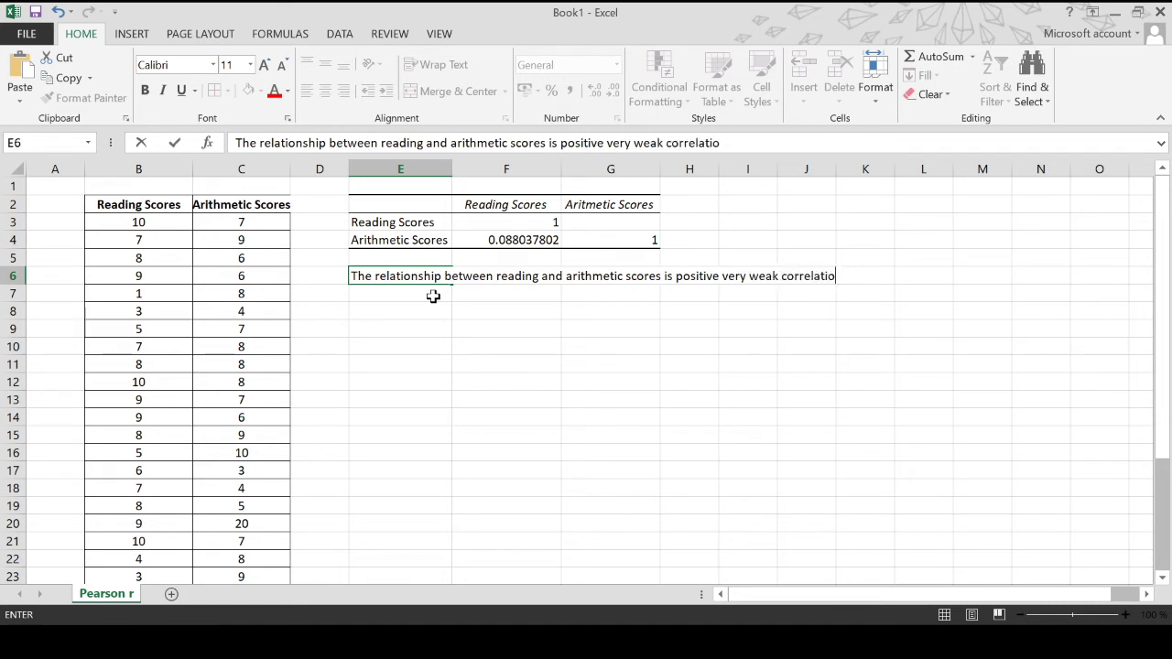
pyautogui.write('n.')
pyautogui.press('Return')
pyautogui.click(427, 278)
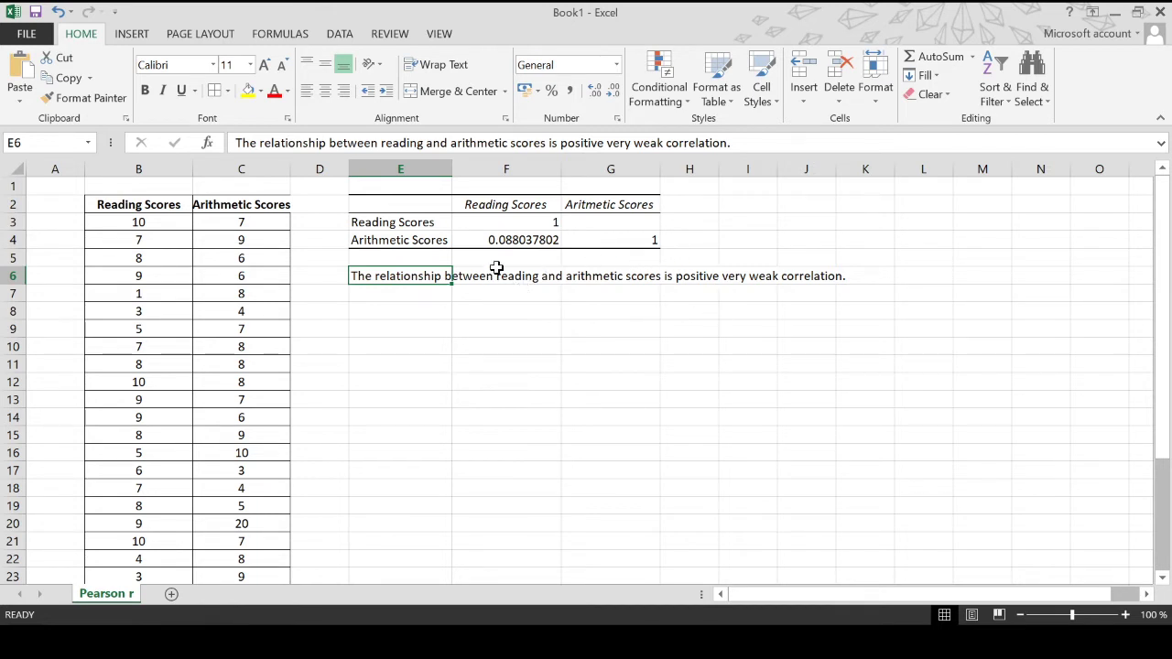
pyautogui.click(536, 239)
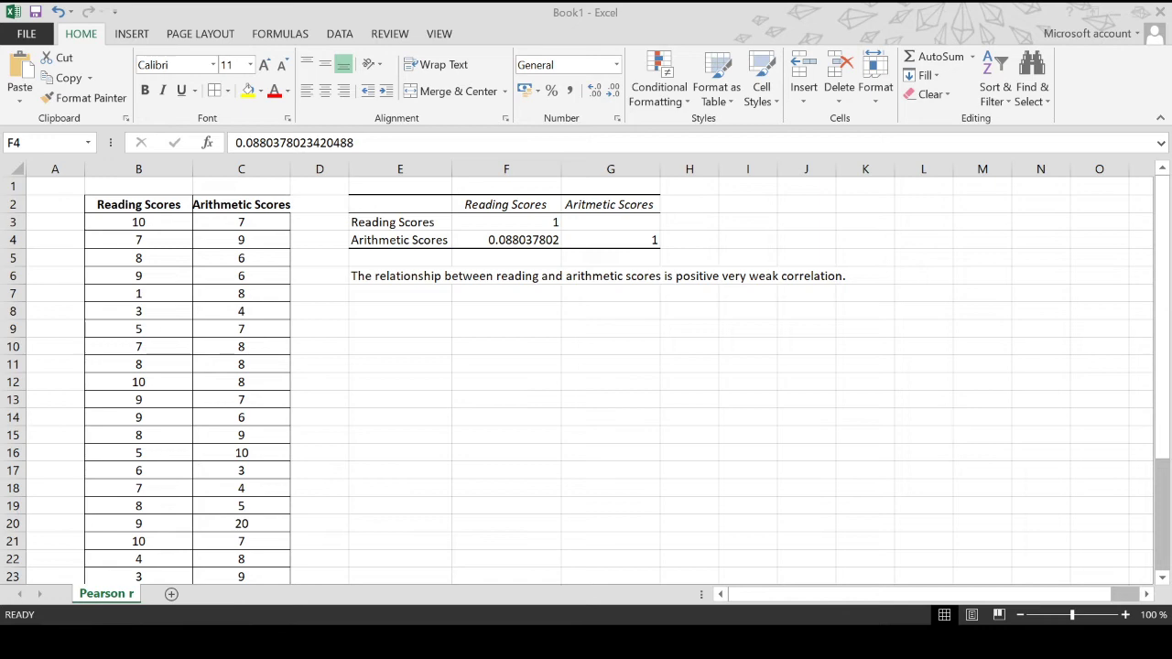
# In the browser, go from the Calculators list to the Pearson Correlation Coefficient Calculator.
pyautogui.hotkey('alt', 'Tab')
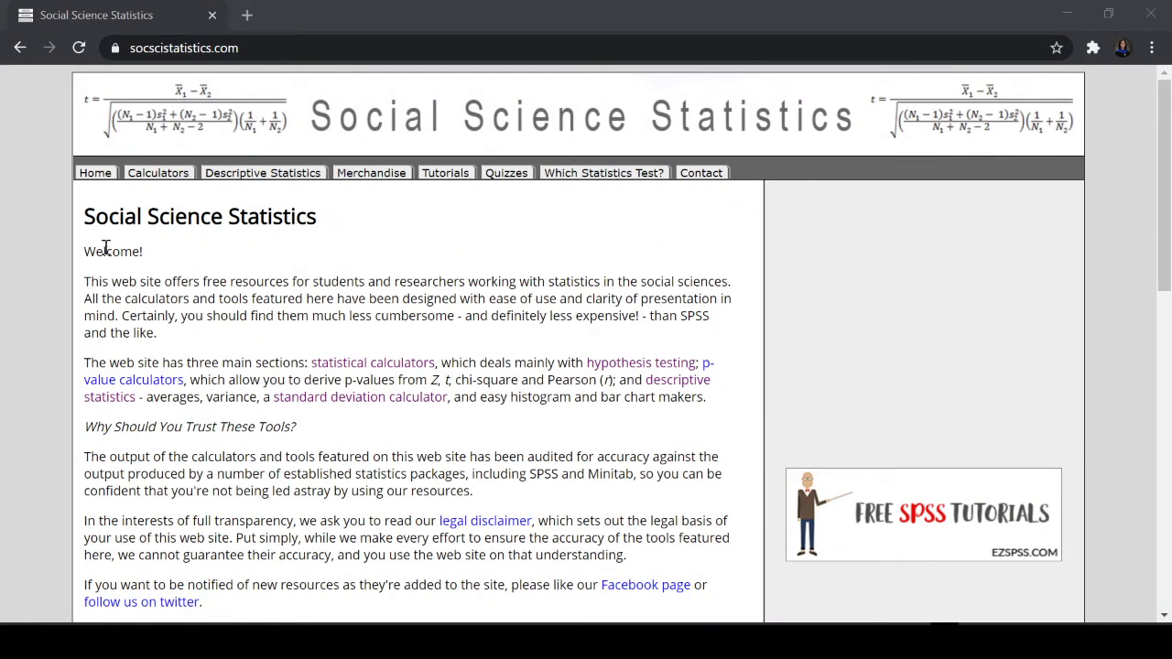
pyautogui.click(162, 174)
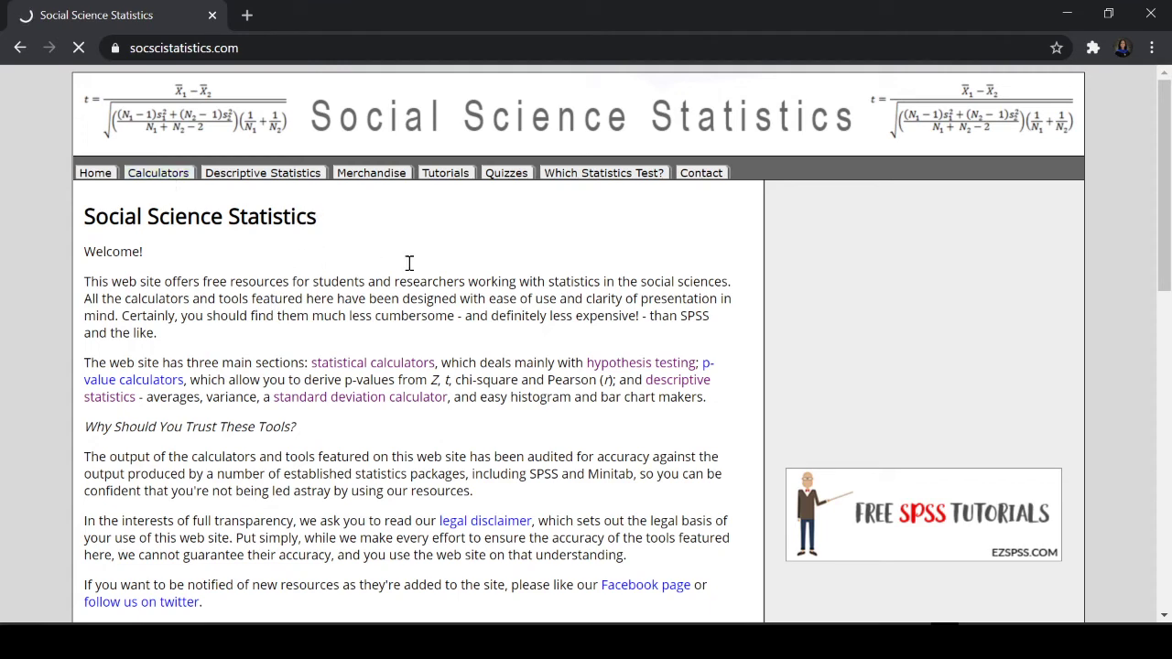
pyautogui.scroll(-1, 366, 274)
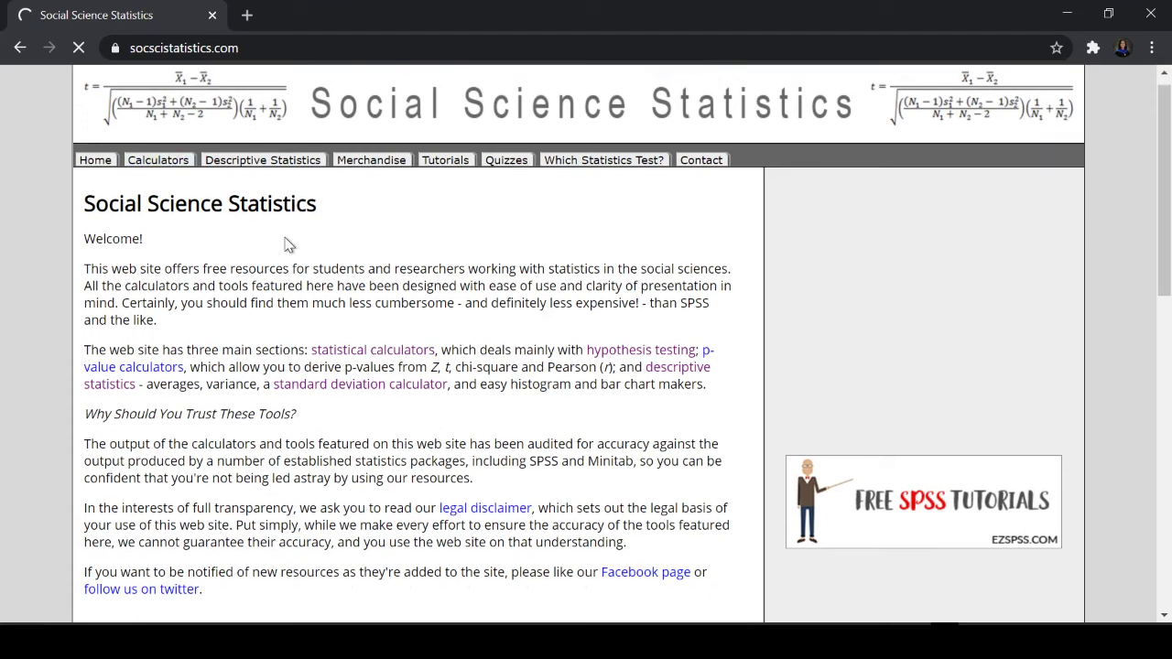
pyautogui.scroll(-2, 291, 305)
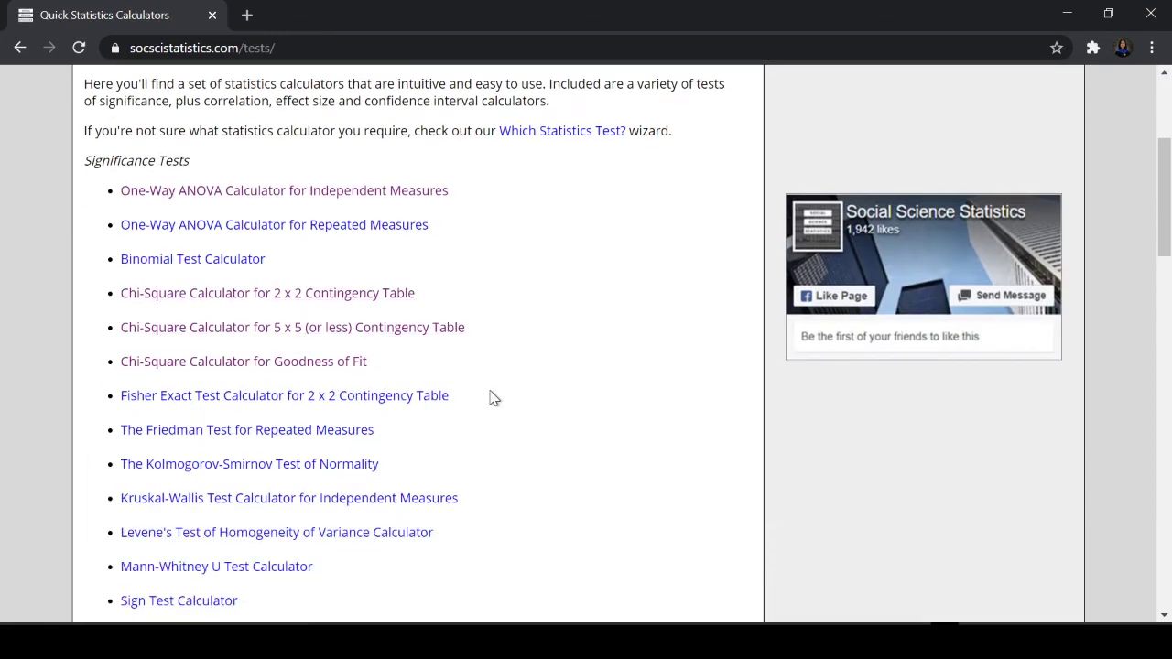
pyautogui.scroll(-1, 493, 397)
pyautogui.scroll(-2, 492, 397)
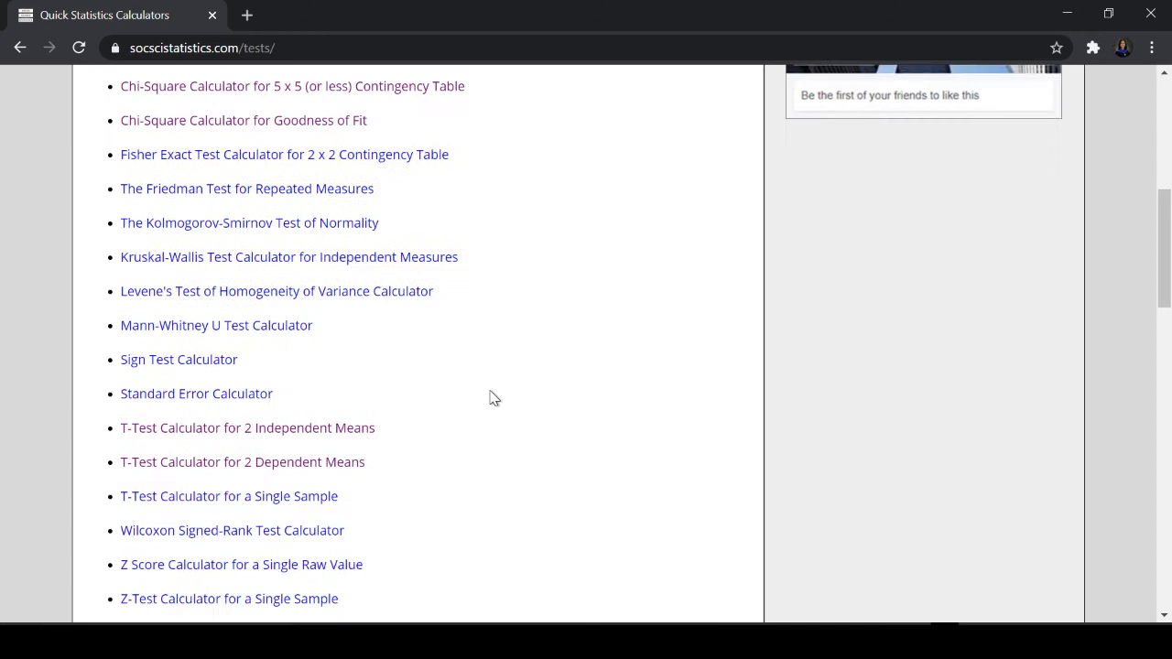
pyautogui.scroll(-1, 493, 397)
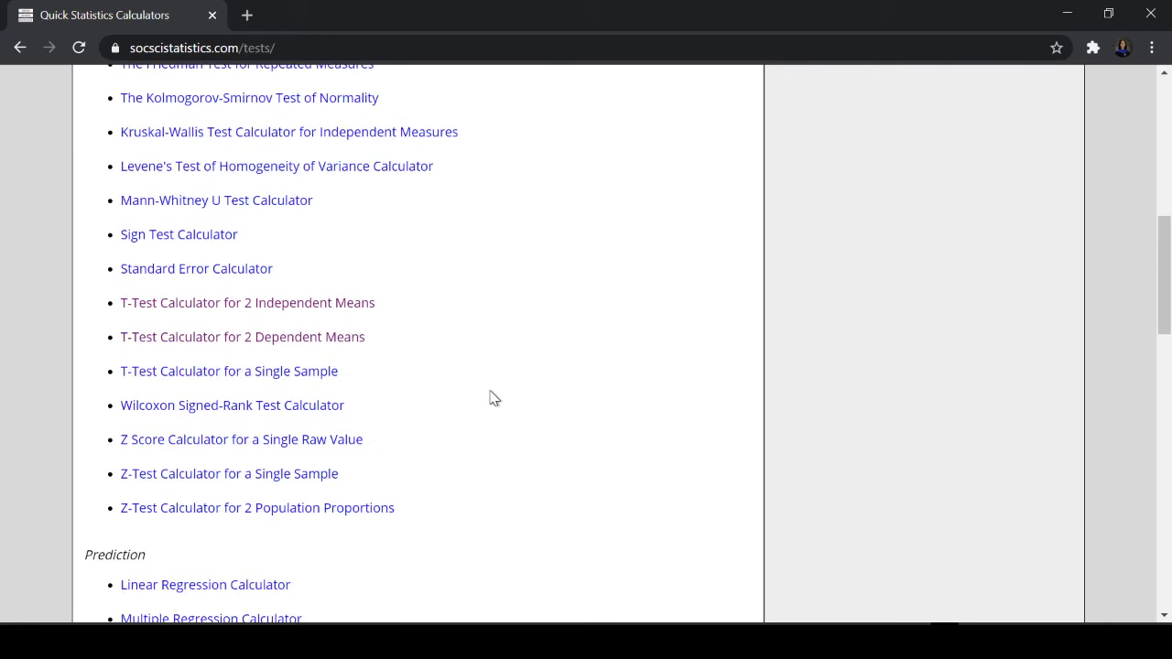
pyautogui.scroll(-4, 492, 397)
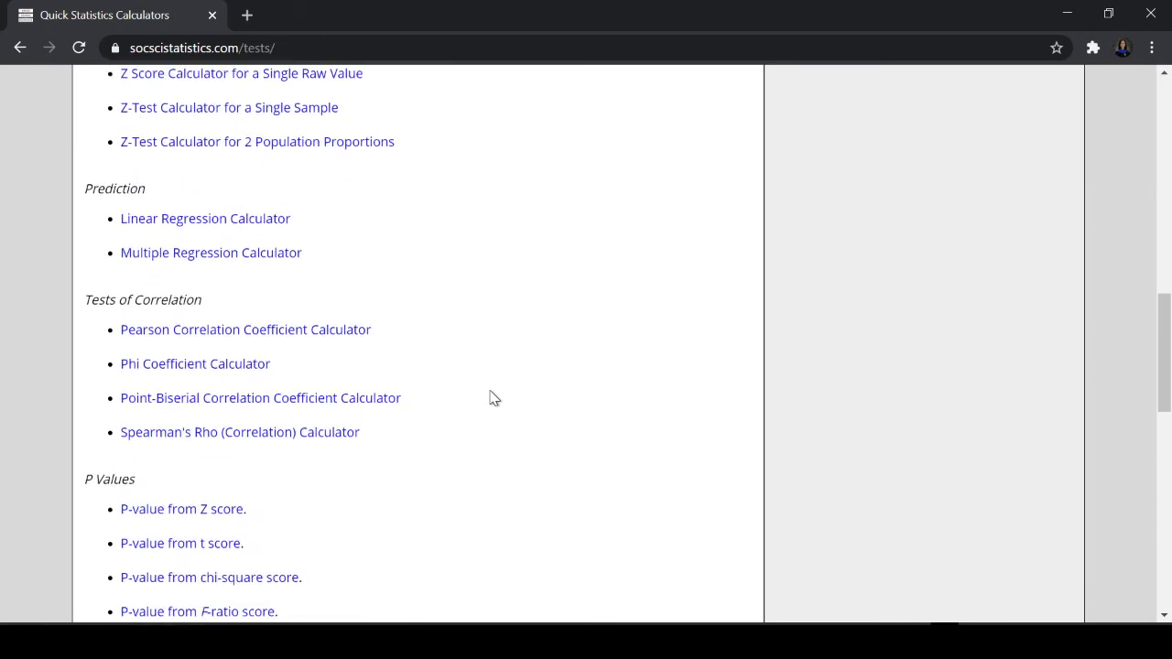
pyautogui.click(306, 338)
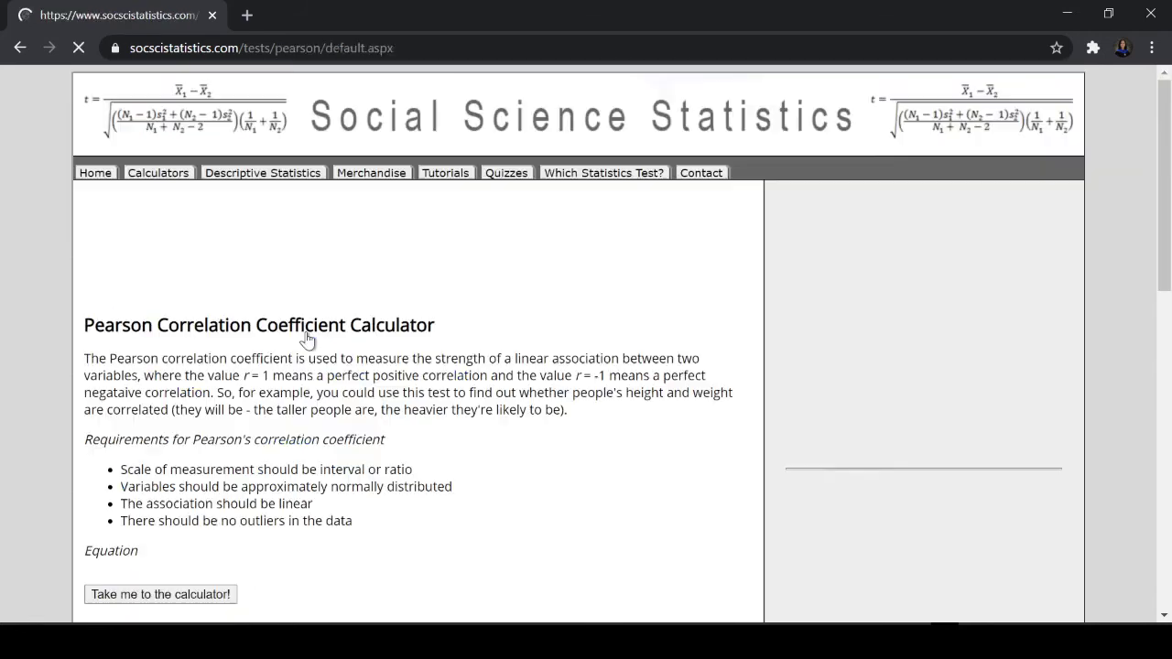
pyautogui.scroll(-3, 369, 418)
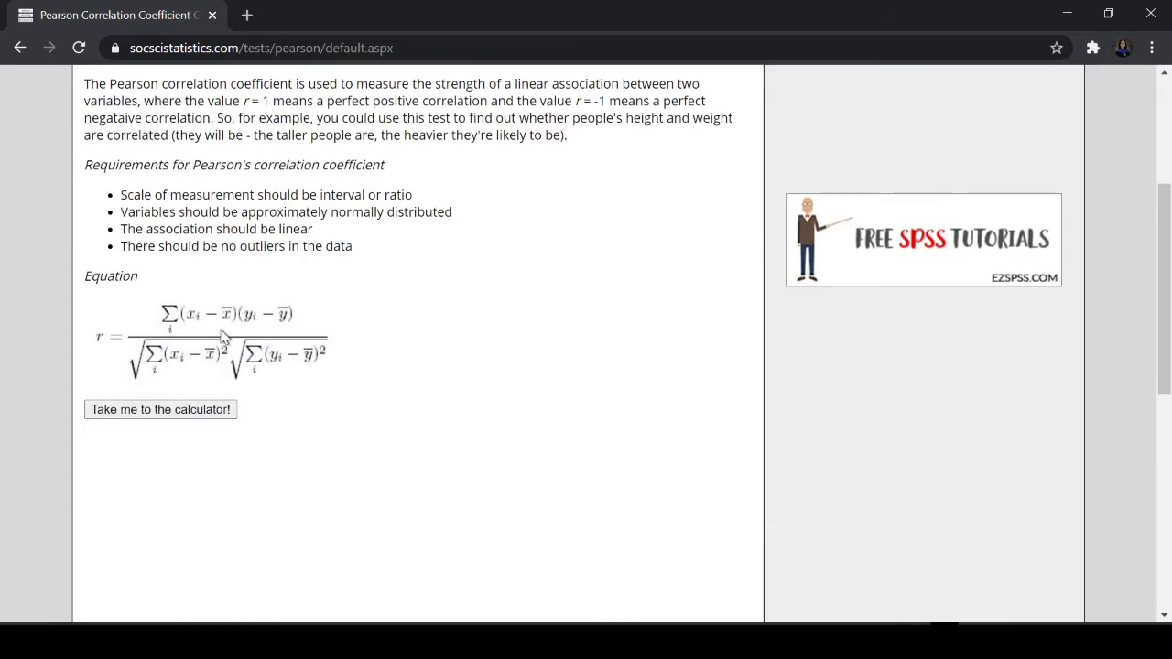
# Paste reading scores as X Values and arithmetic scores as Y Values, then calculate R = 0.088.
pyautogui.click(194, 413)
pyautogui.scroll(-3, 483, 420)
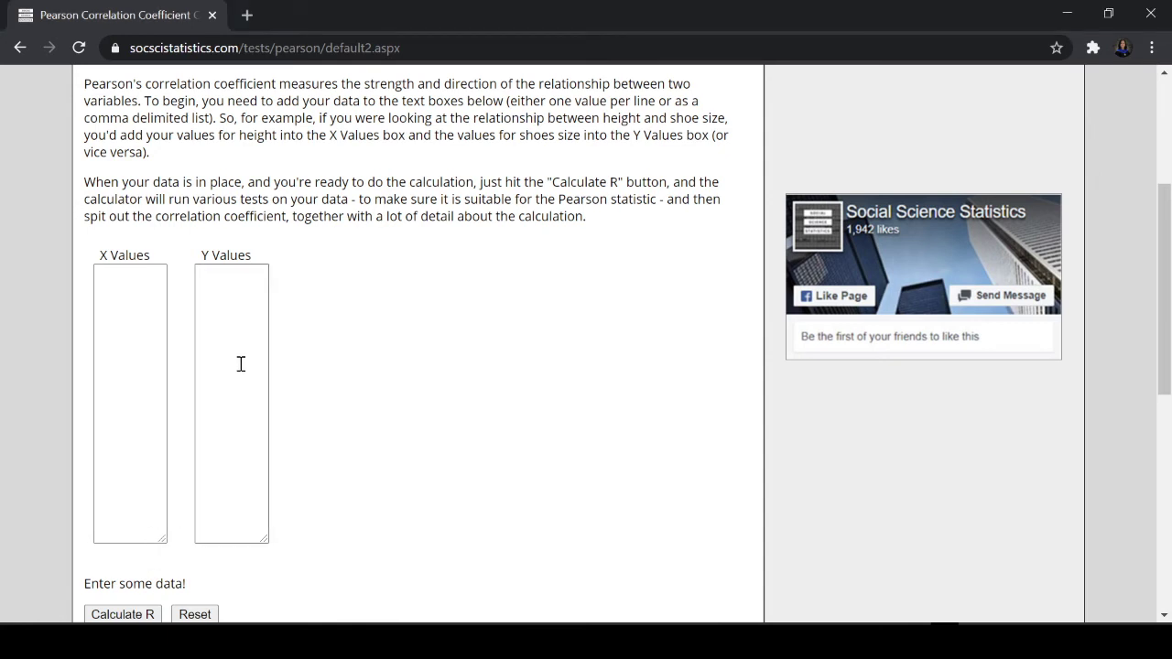
pyautogui.click(138, 288)
pyautogui.hotkey('ctrl', 'v')
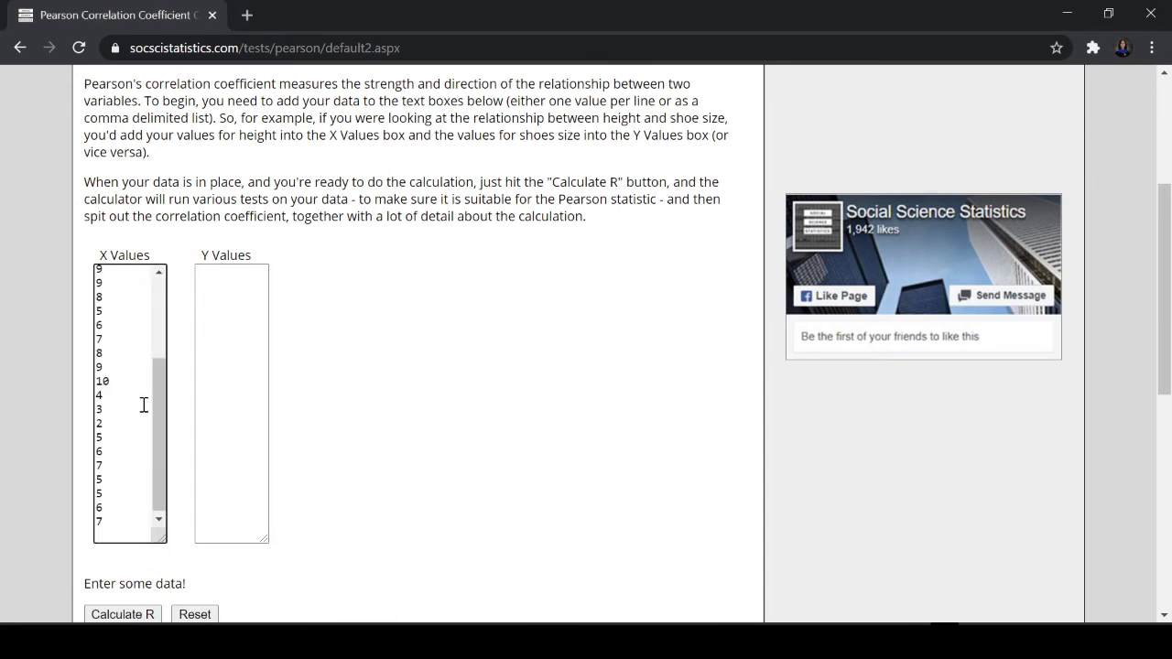
pyautogui.moveTo(159, 481); pyautogui.dragTo(169, 312)
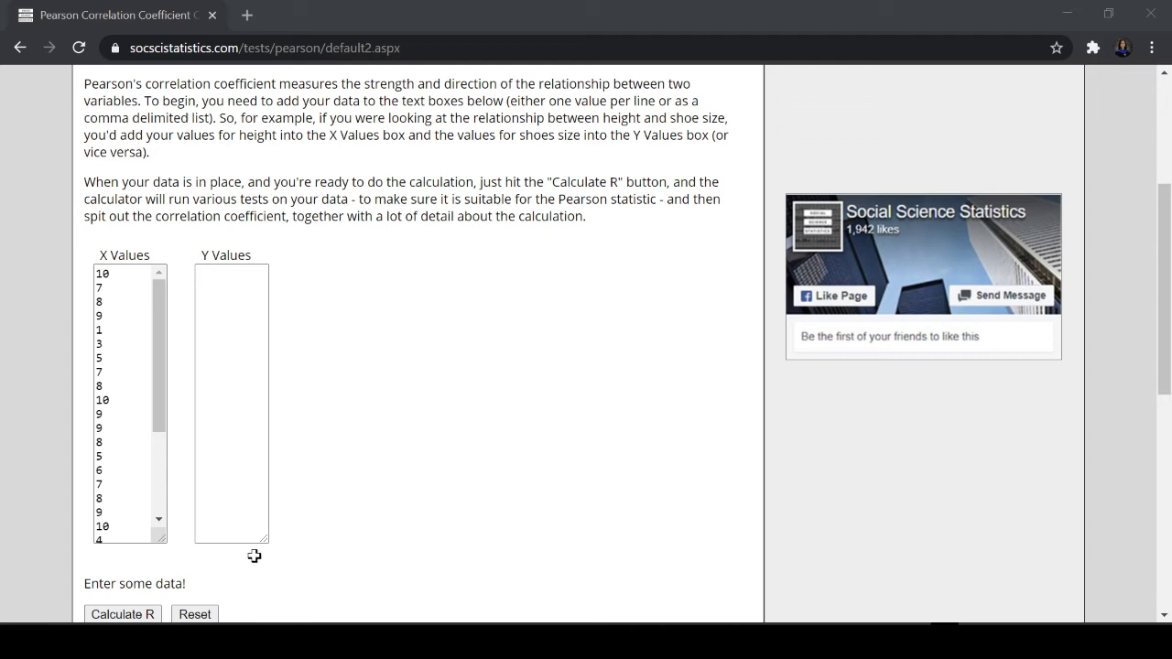
pyautogui.click(229, 378)
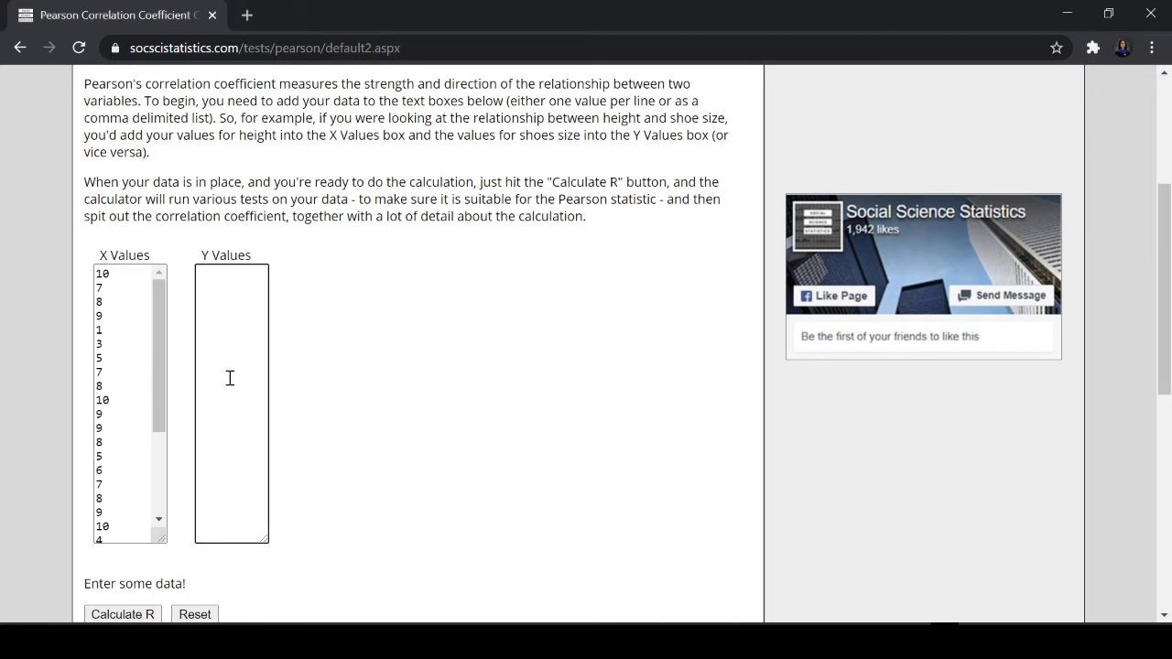
pyautogui.hotkey('ctrl', 'v')
pyautogui.scroll(-2, 293, 504)
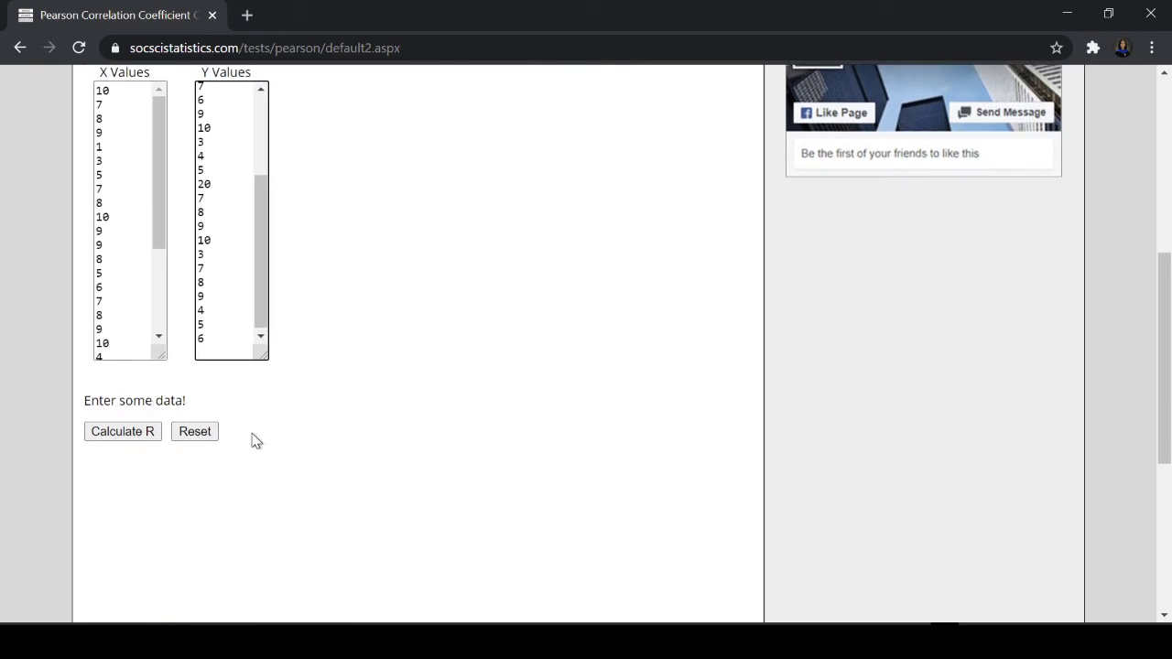
pyautogui.click(108, 439)
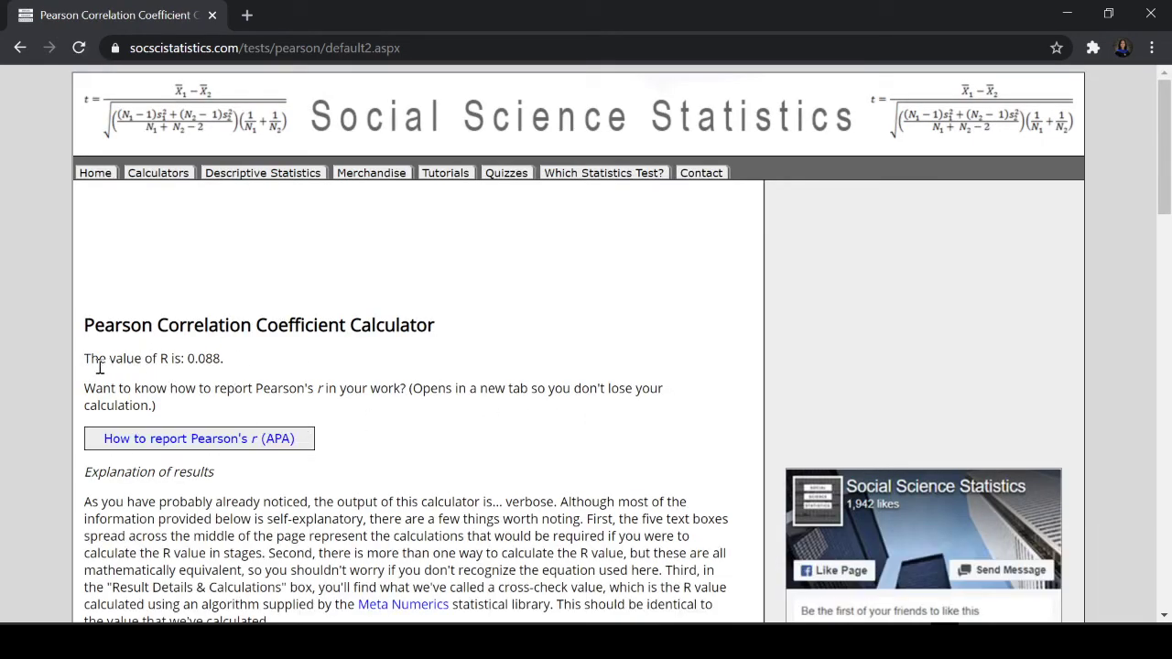
# Highlight 'The value of R is: 0.088.' and scroll through the scatter plot and calculation details.
pyautogui.moveTo(89, 358); pyautogui.dragTo(231, 379)
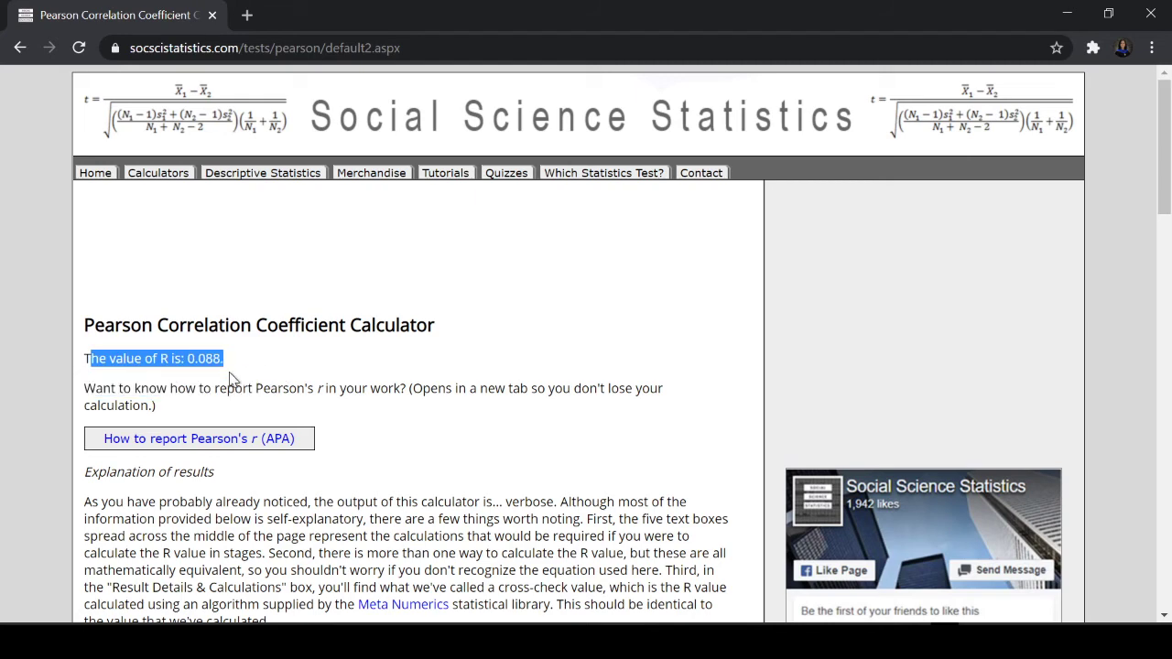
pyautogui.moveTo(84, 358); pyautogui.dragTo(244, 361)
pyautogui.scroll(-2, 423, 388)
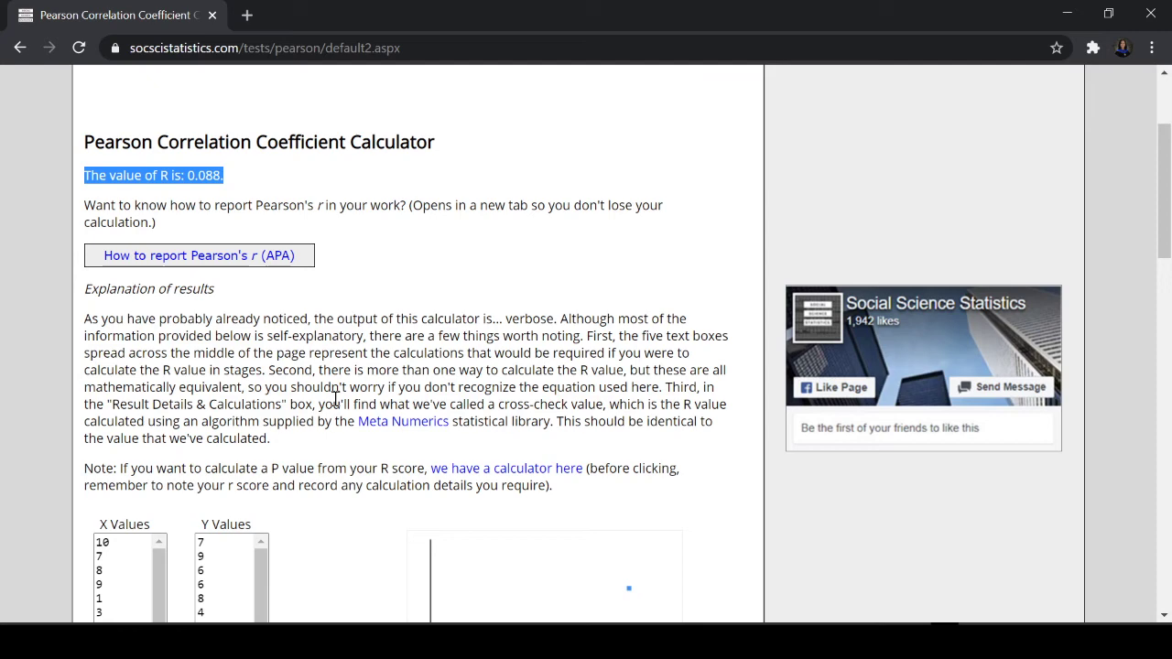
pyautogui.scroll(-3, 324, 406)
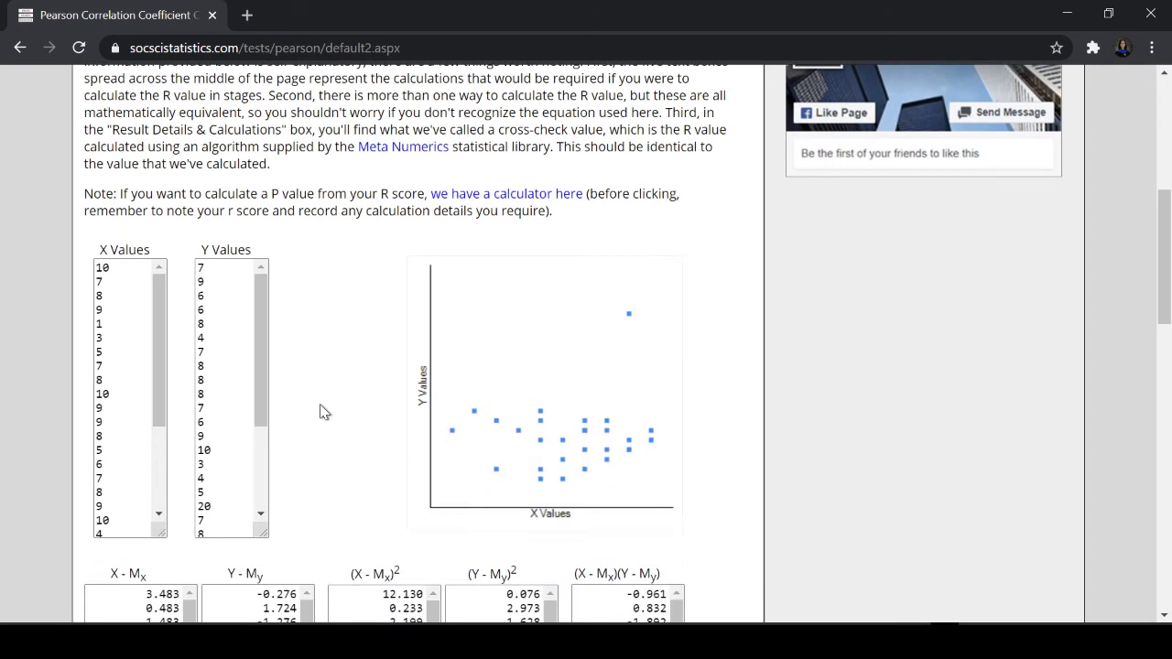
pyautogui.scroll(-1, 324, 412)
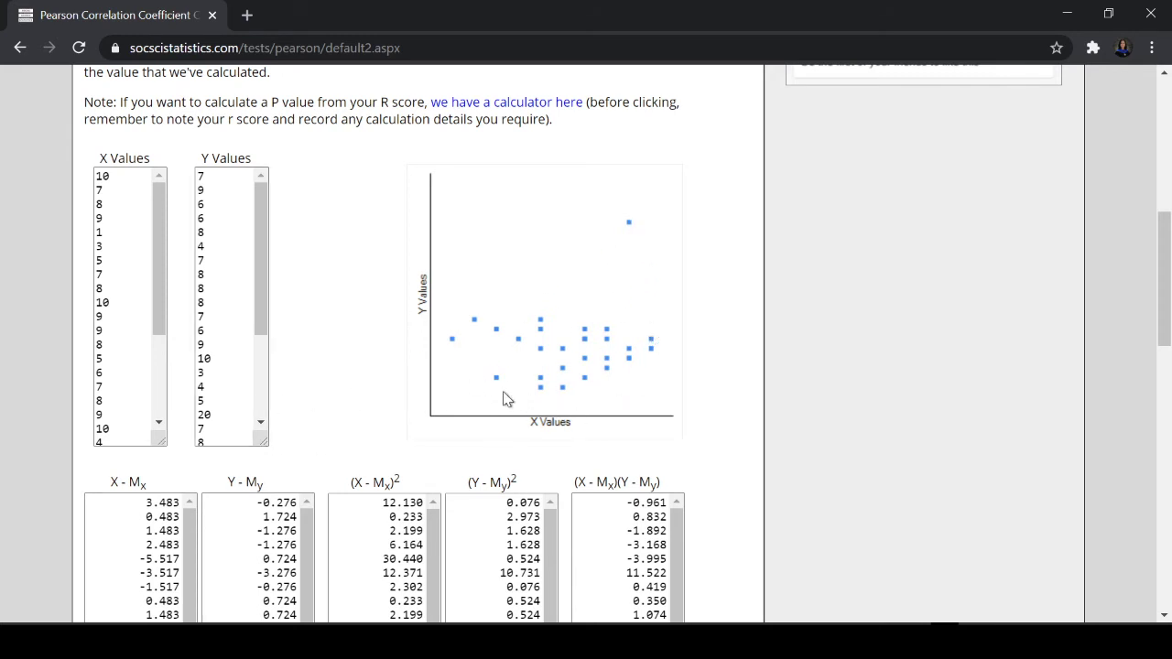
pyautogui.scroll(-2, 338, 422)
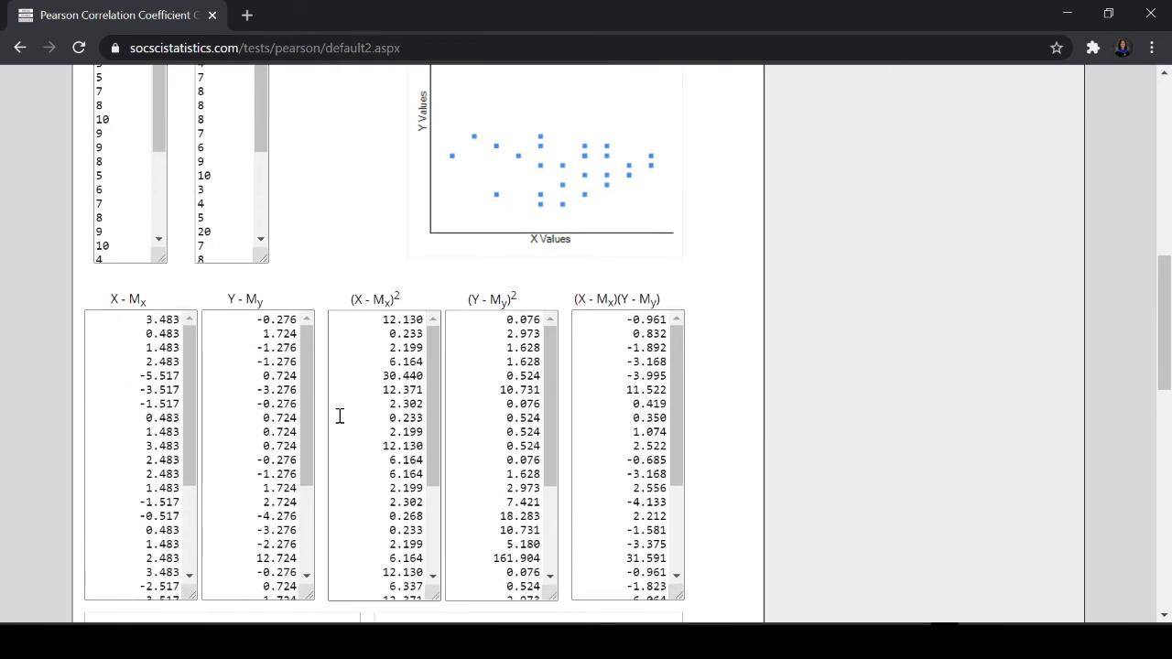
pyautogui.scroll(-3, 338, 416)
pyautogui.scroll(-2, 631, 439)
pyautogui.scroll(-2, 733, 445)
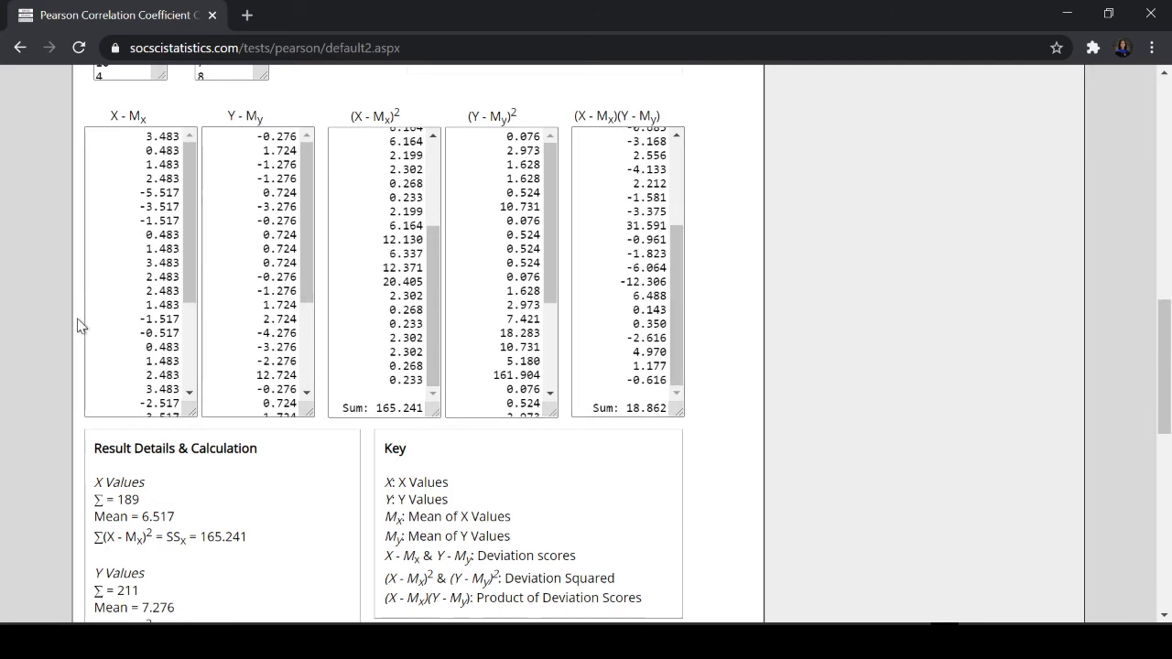
pyautogui.scroll(-1, 772, 405)
pyautogui.scroll(-6, 488, 440)
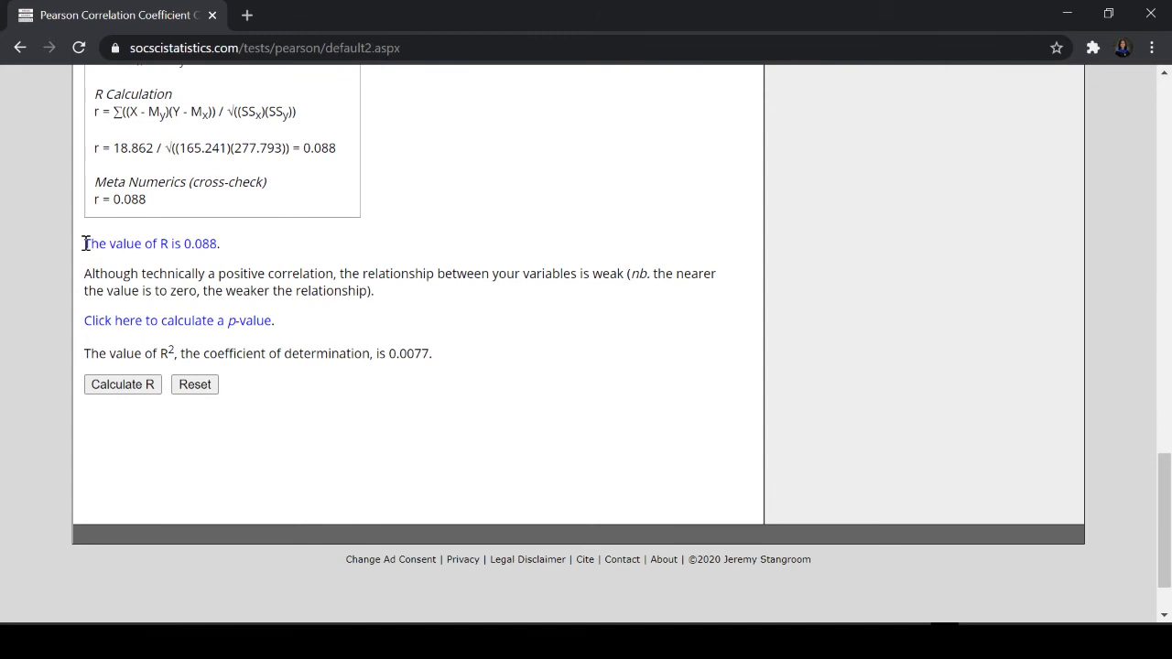
pyautogui.moveTo(84, 243); pyautogui.dragTo(229, 251)
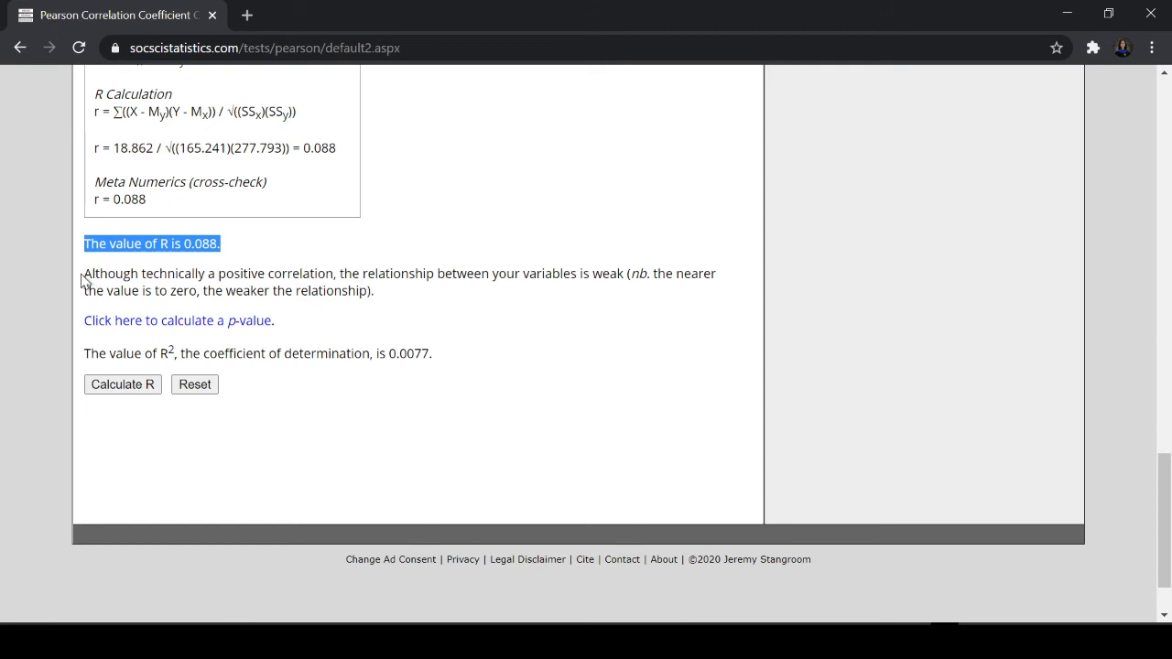
pyautogui.moveTo(83, 274); pyautogui.dragTo(408, 306)
pyautogui.click(458, 303)
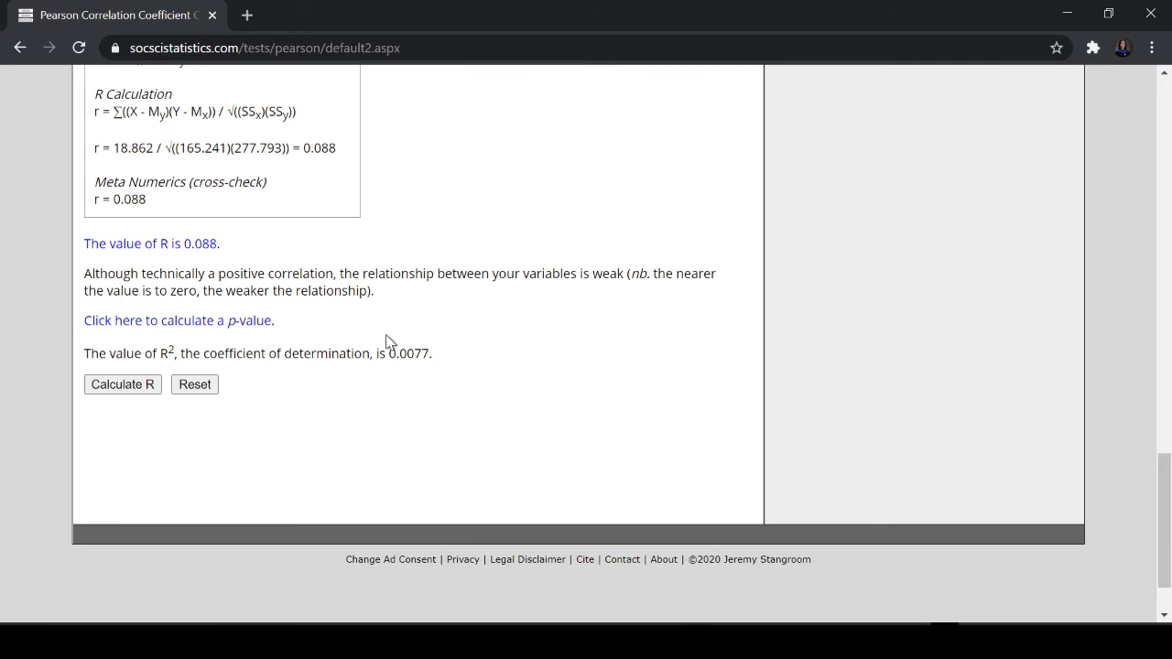
pyautogui.scroll(15, 386, 342)
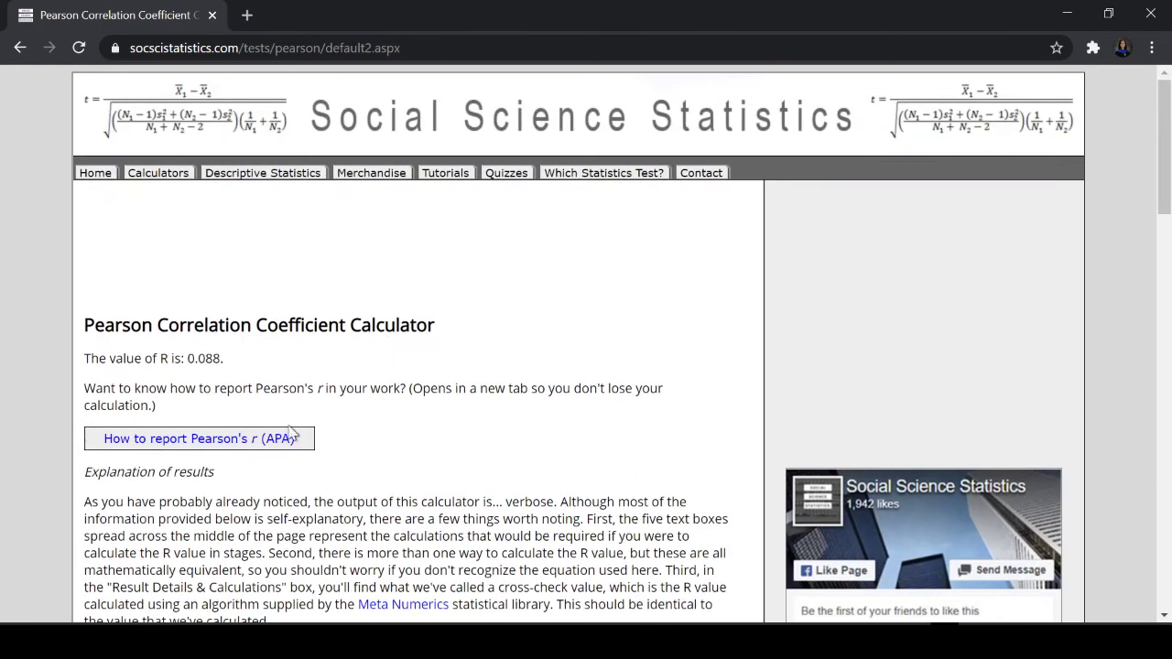
pyautogui.scroll(-1, 265, 403)
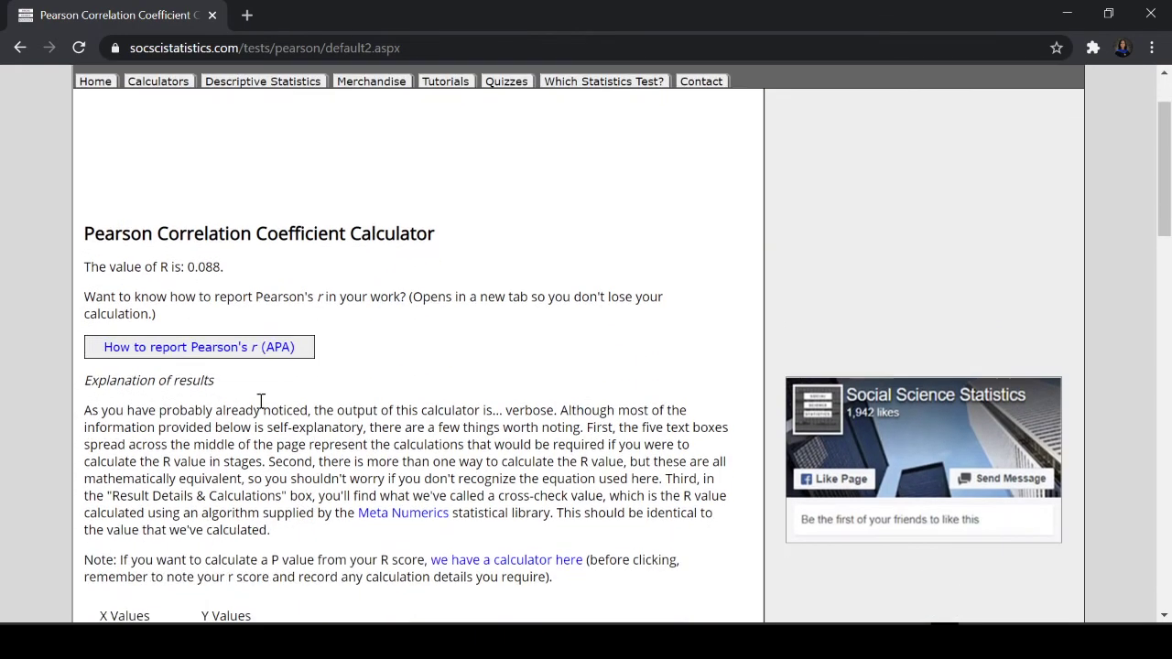
# Open 'How to report Pearson's r (APA)' in a new tab and highlight its two example sentences.
pyautogui.click(283, 356)
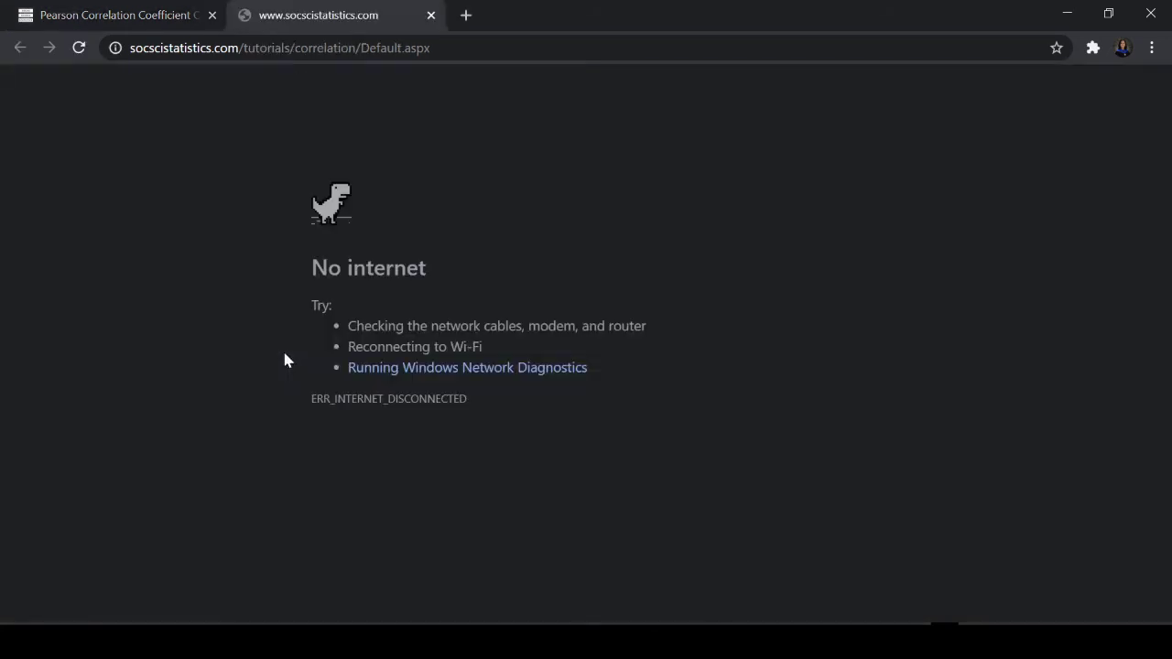
pyautogui.click(430, 15)
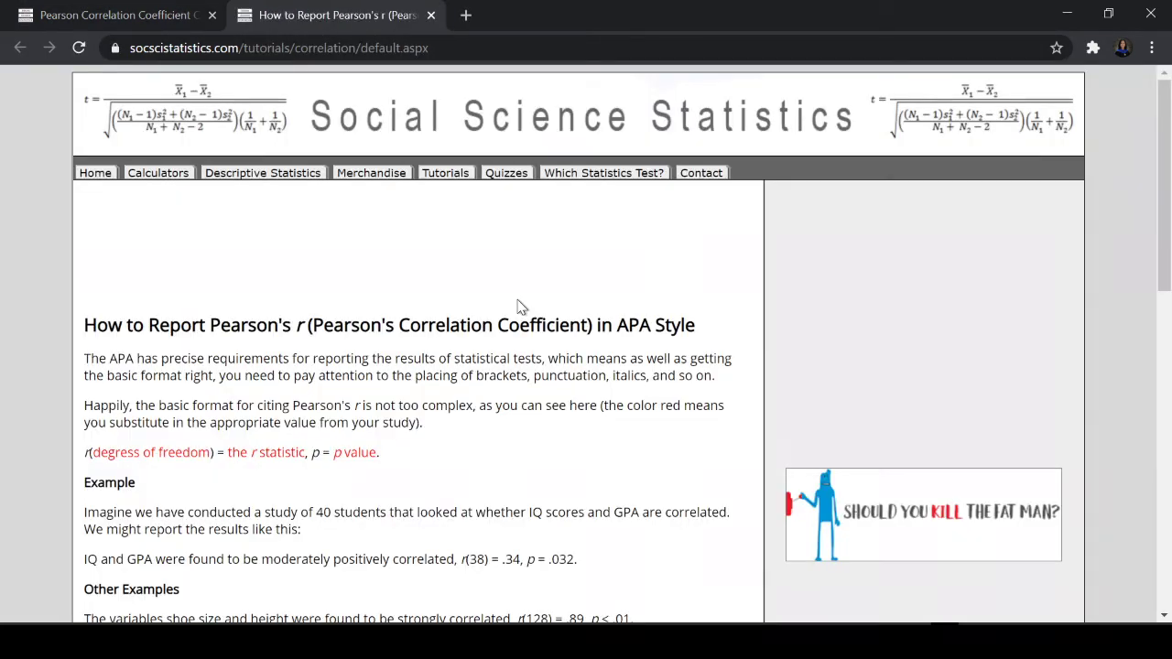
pyautogui.scroll(-3, 402, 330)
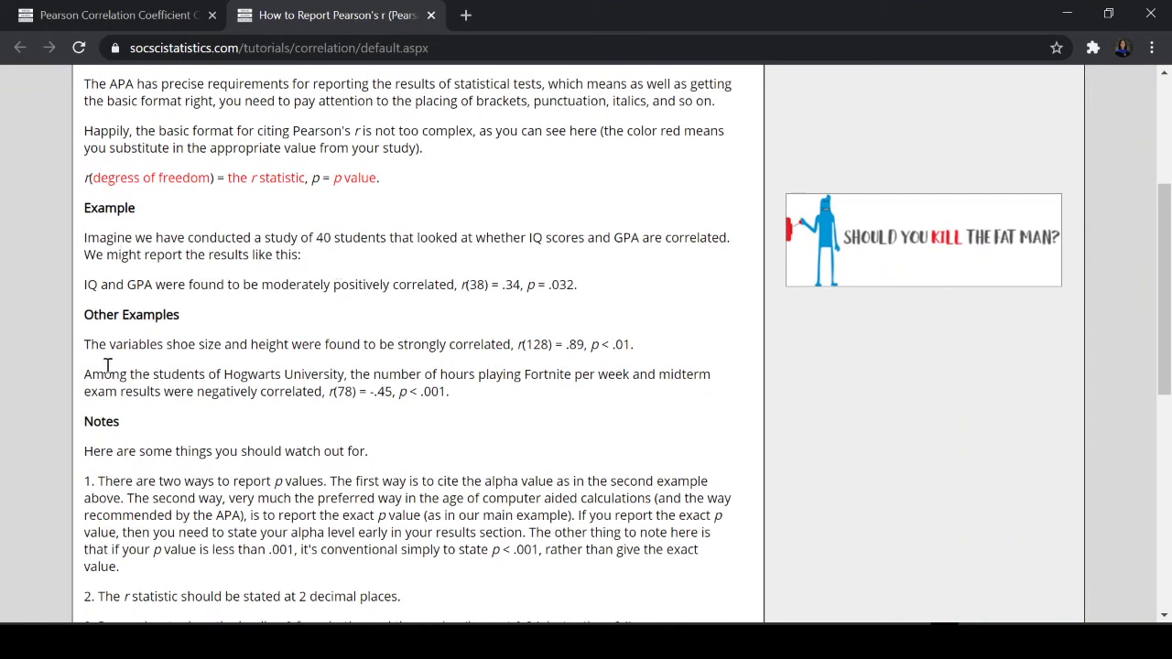
pyautogui.moveTo(92, 344); pyautogui.dragTo(528, 405)
pyautogui.moveTo(84, 344); pyautogui.dragTo(455, 388)
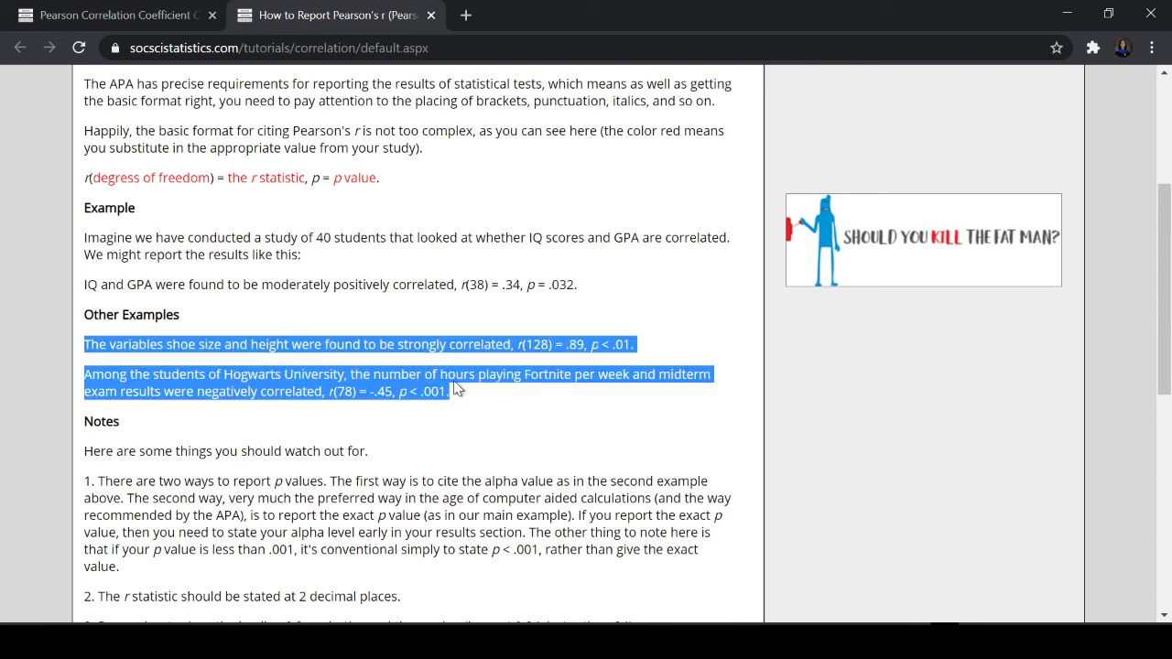
pyautogui.click(538, 344)
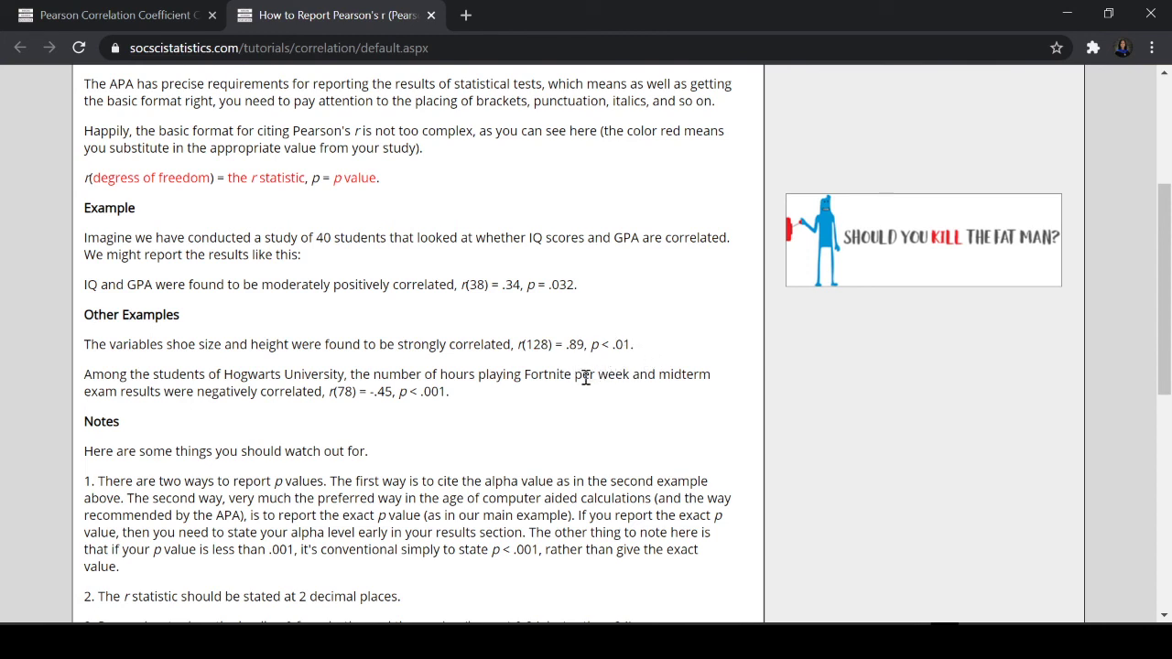
pyautogui.click(167, 18)
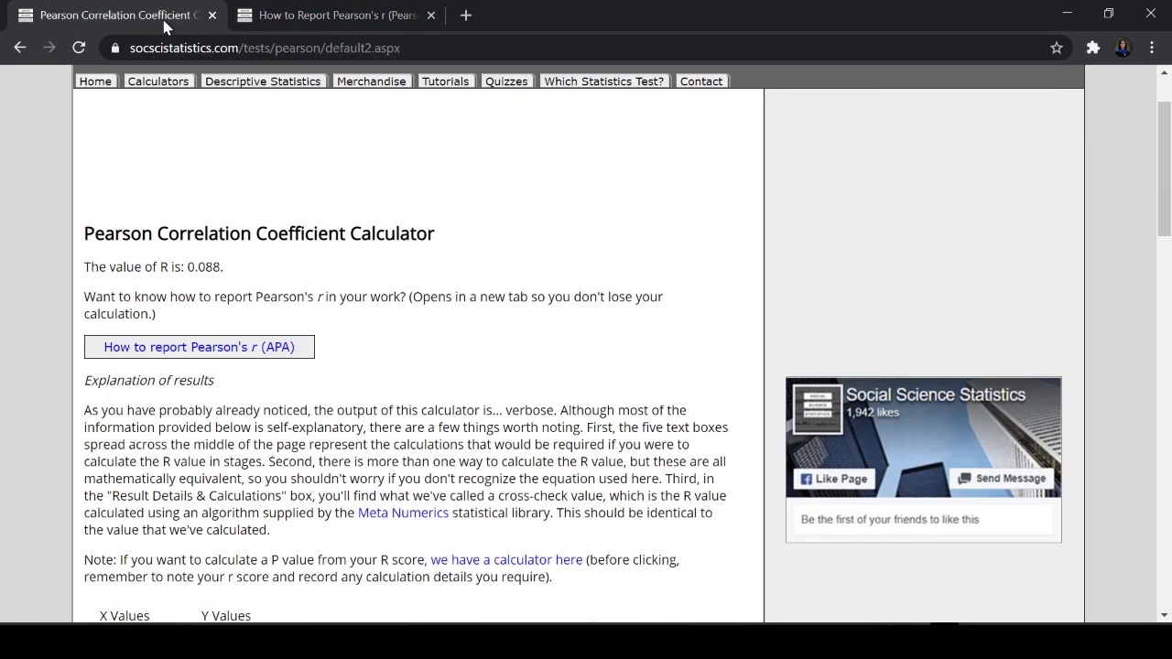
# Open the p-value calculator for Pearson's r from the results page.
pyautogui.scroll(-5, 346, 508)
pyautogui.scroll(-10, 346, 508)
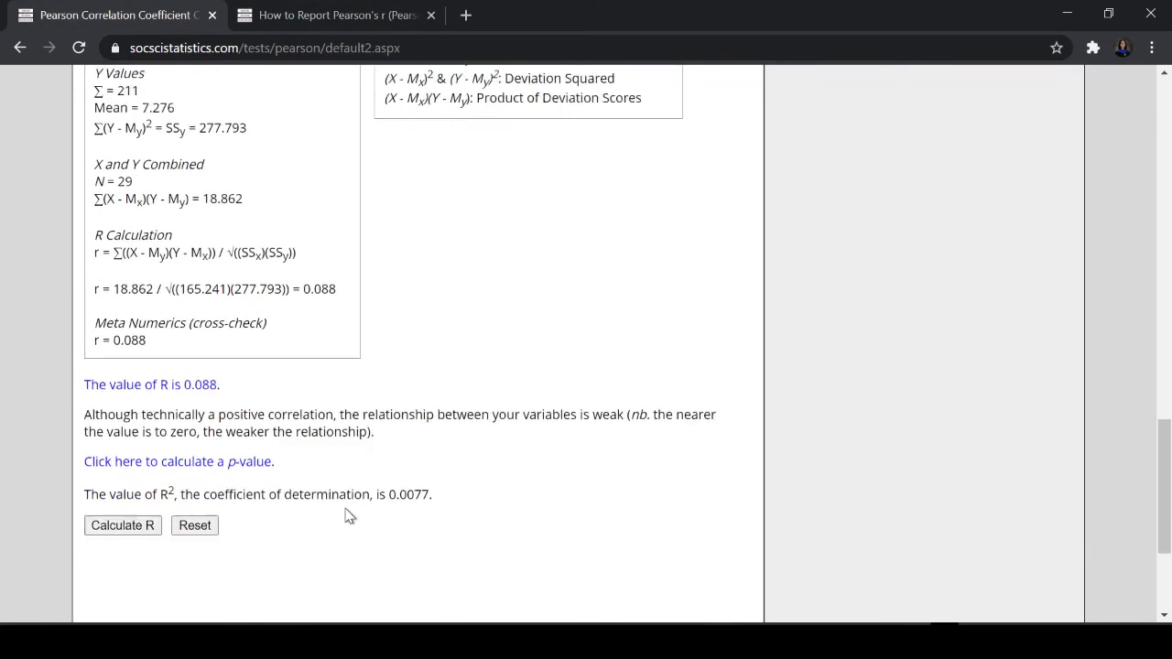
pyautogui.click(203, 414)
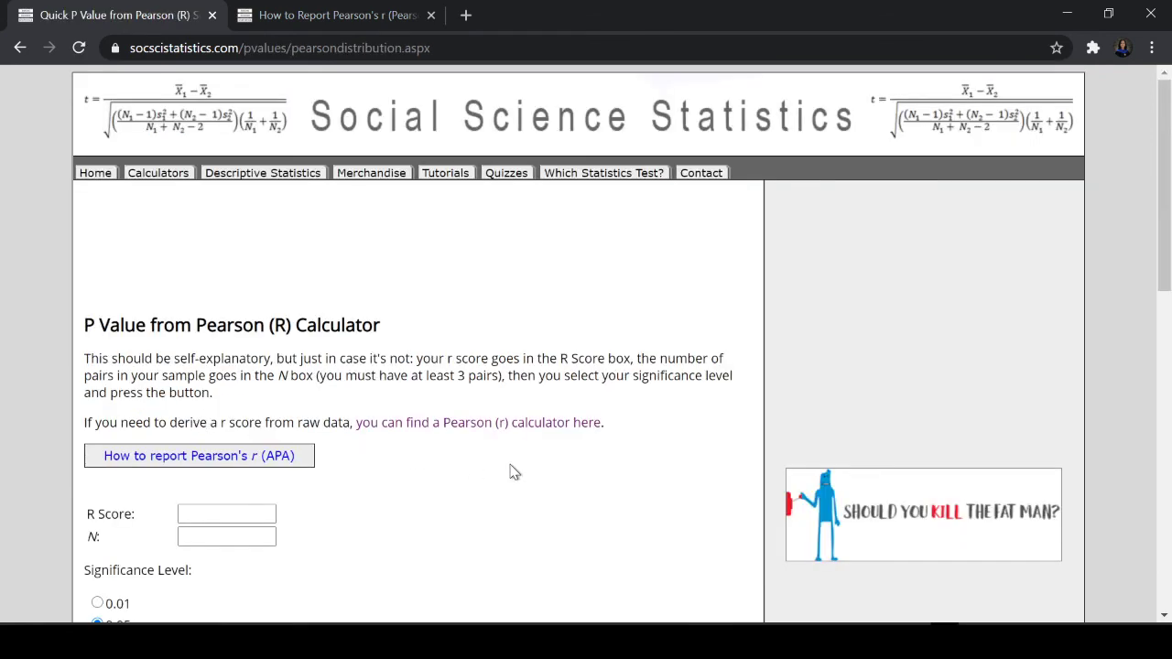
pyautogui.scroll(-3, 513, 471)
# Compute the p-value for R = 0.088 and N = 29: .649878, not significant at .05.
pyautogui.click(213, 333)
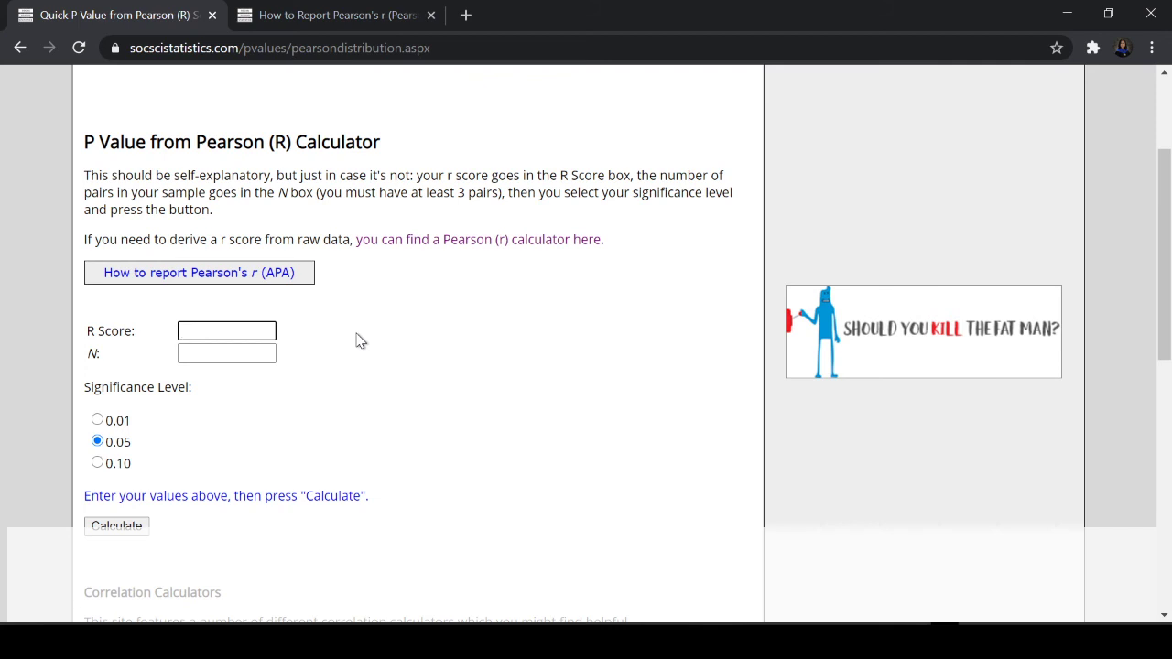
pyautogui.write('0.088')
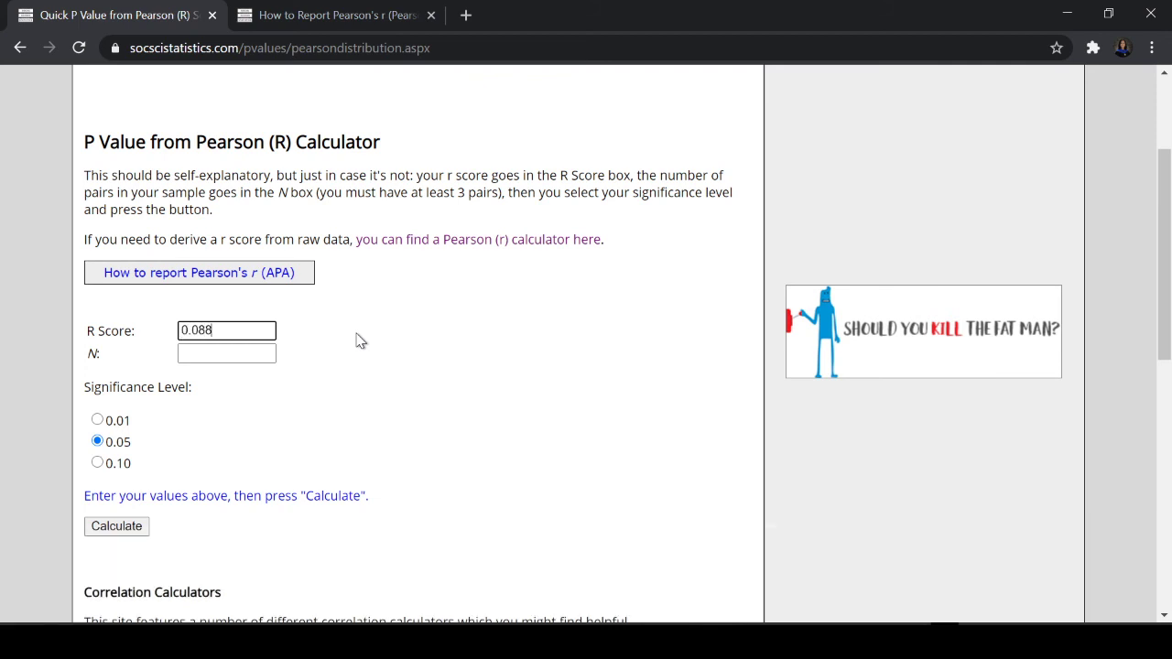
pyautogui.click(243, 348)
pyautogui.scroll(-2, 242, 357)
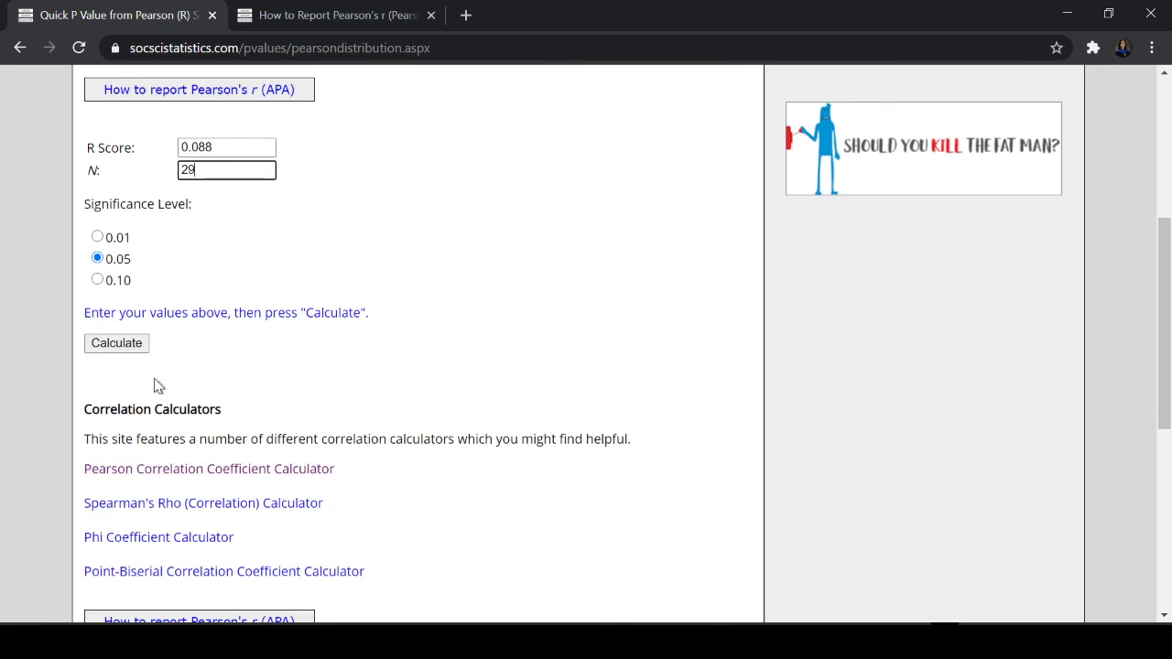
pyautogui.click(123, 343)
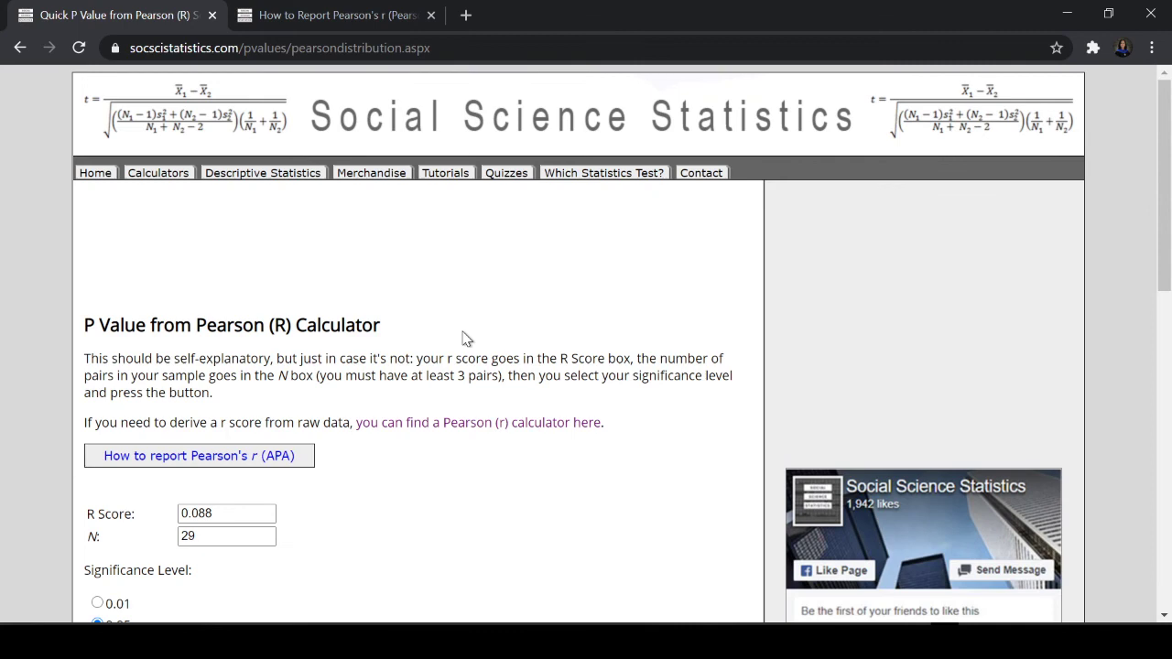
pyautogui.scroll(-4, 465, 339)
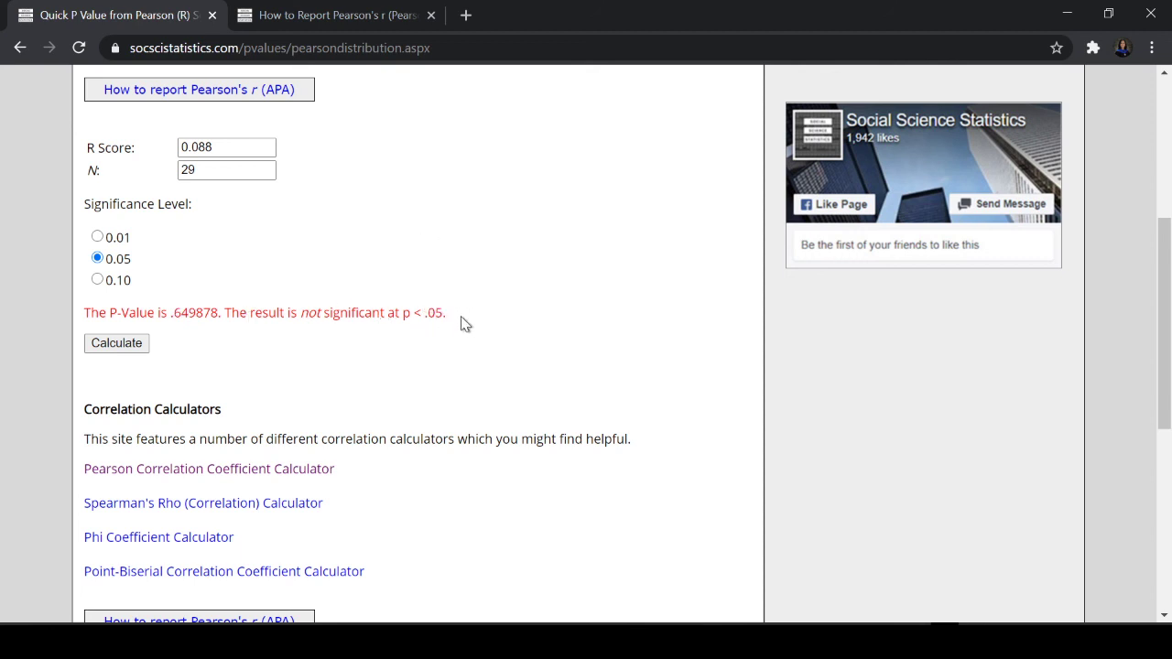
pyautogui.moveTo(448, 314); pyautogui.dragTo(80, 314)
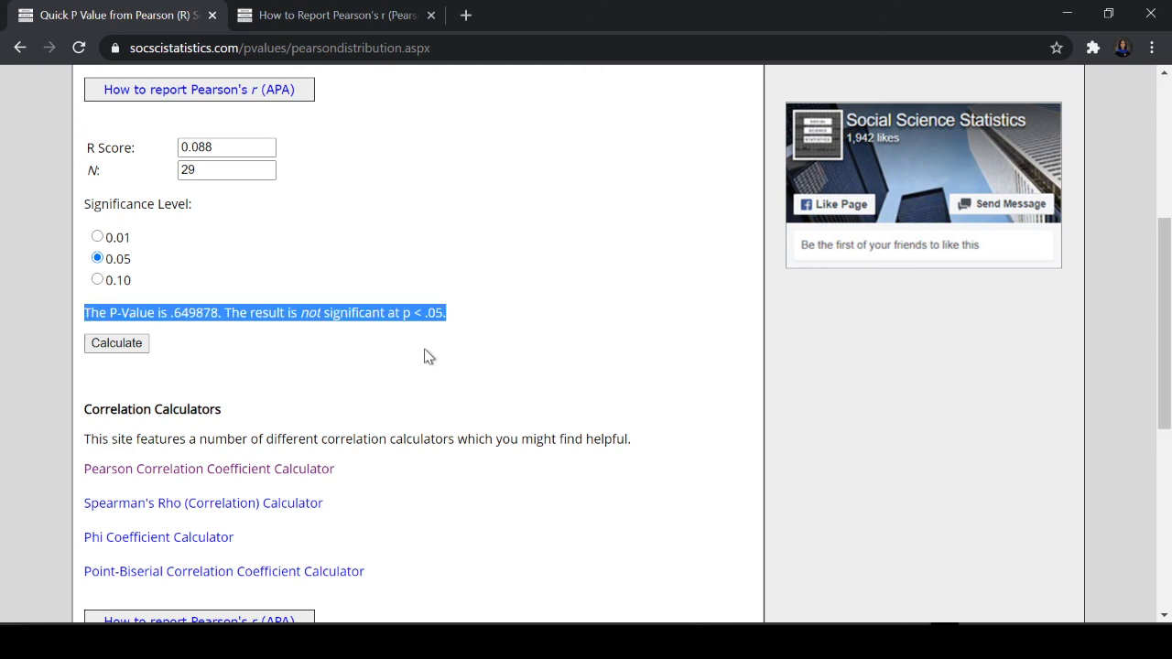
pyautogui.click(359, 14)
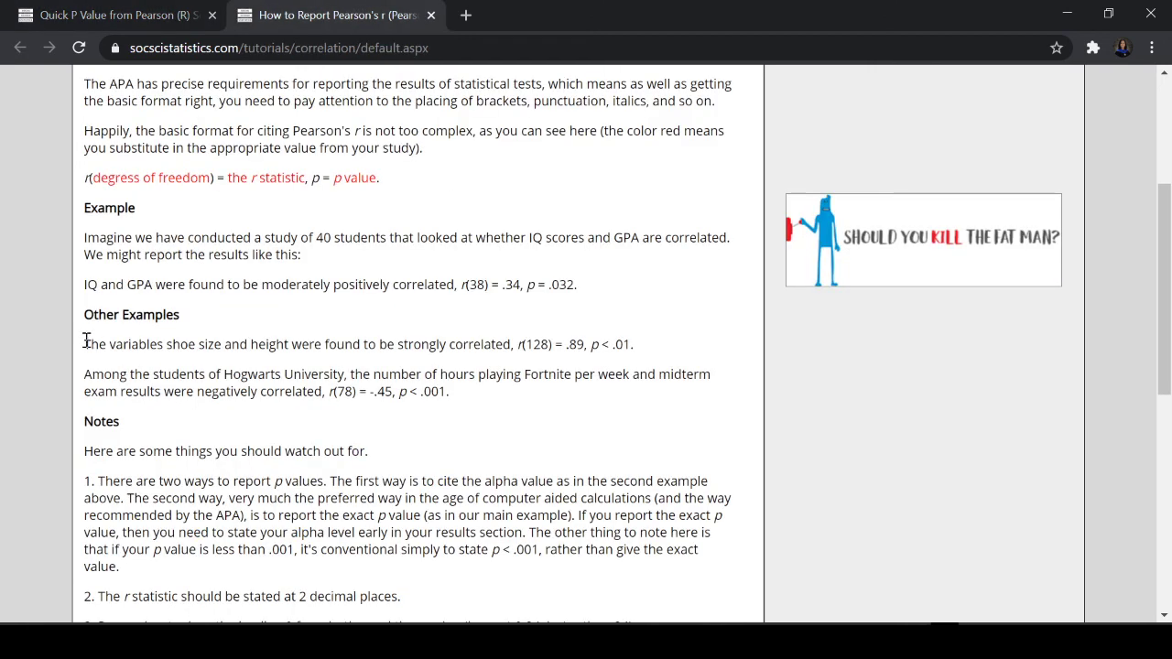
pyautogui.moveTo(86, 341); pyautogui.dragTo(662, 372)
pyautogui.click(525, 408)
pyautogui.scroll(1, 308, 412)
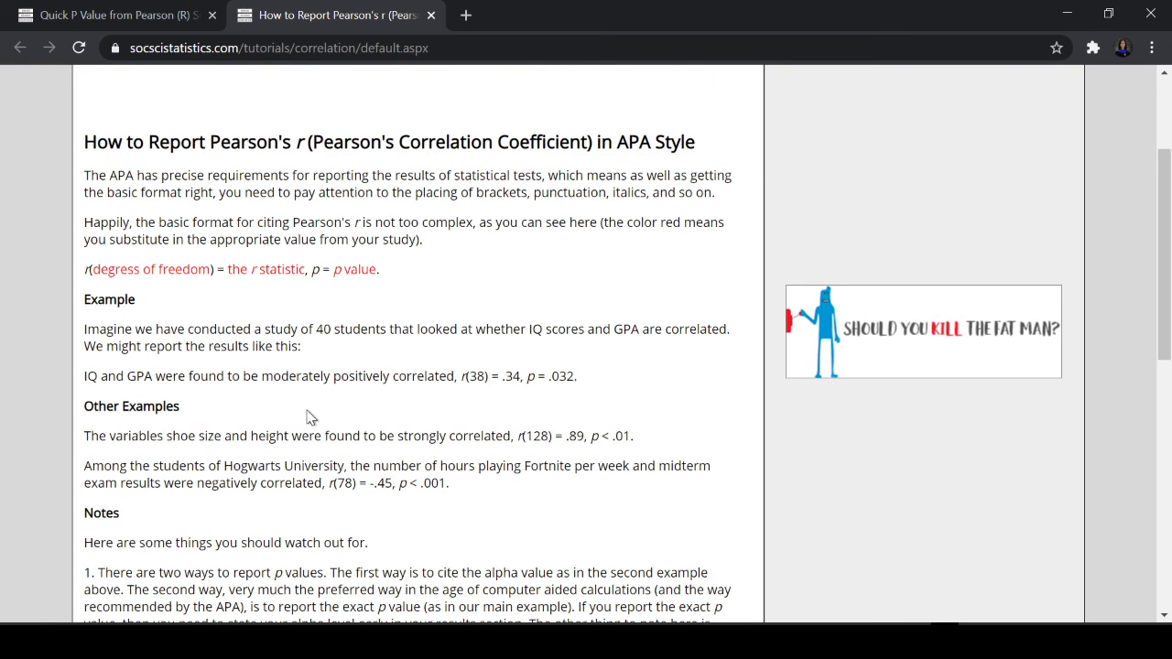
pyautogui.scroll(2, 467, 330)
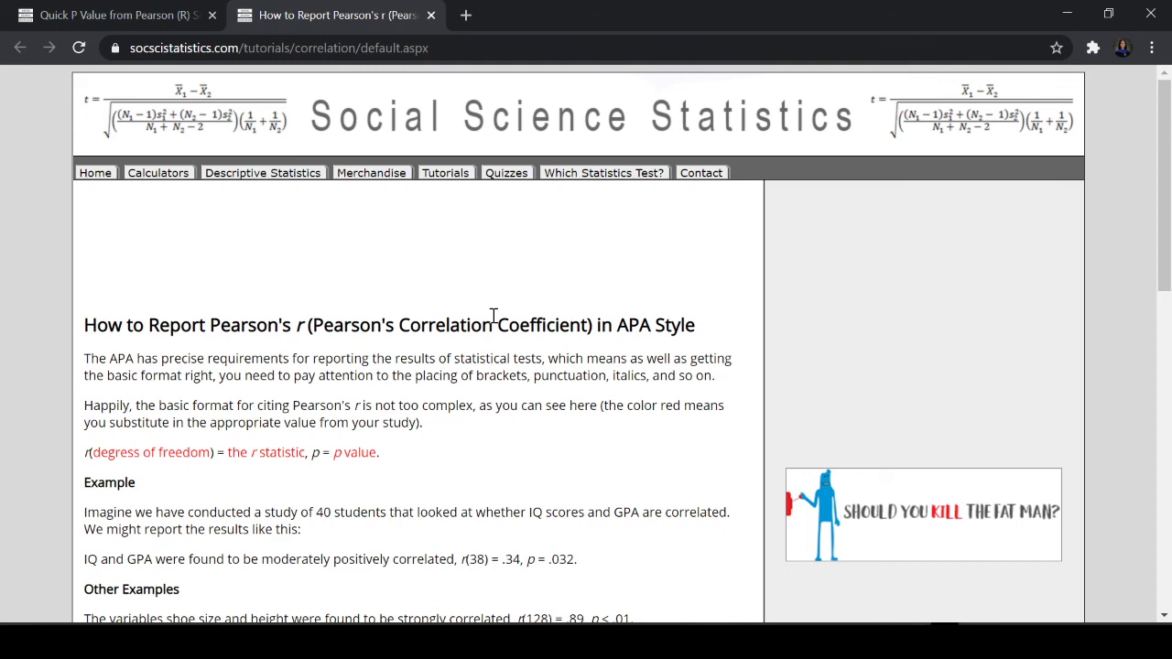
pyautogui.scroll(-3, 492, 316)
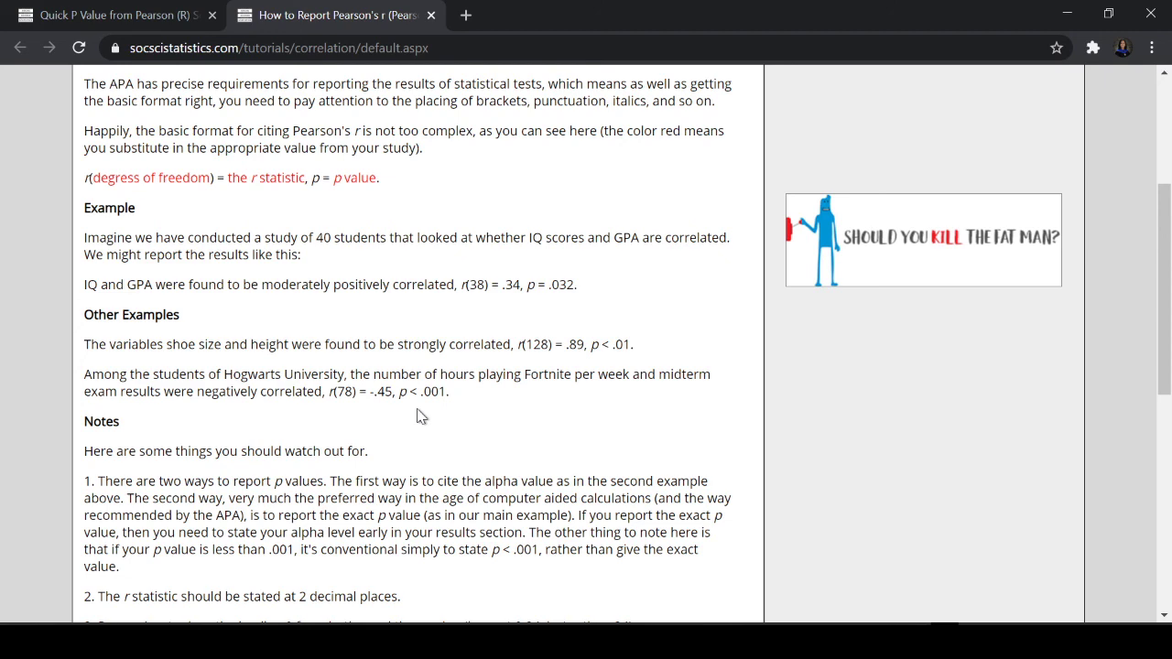
pyautogui.scroll(3, 423, 412)
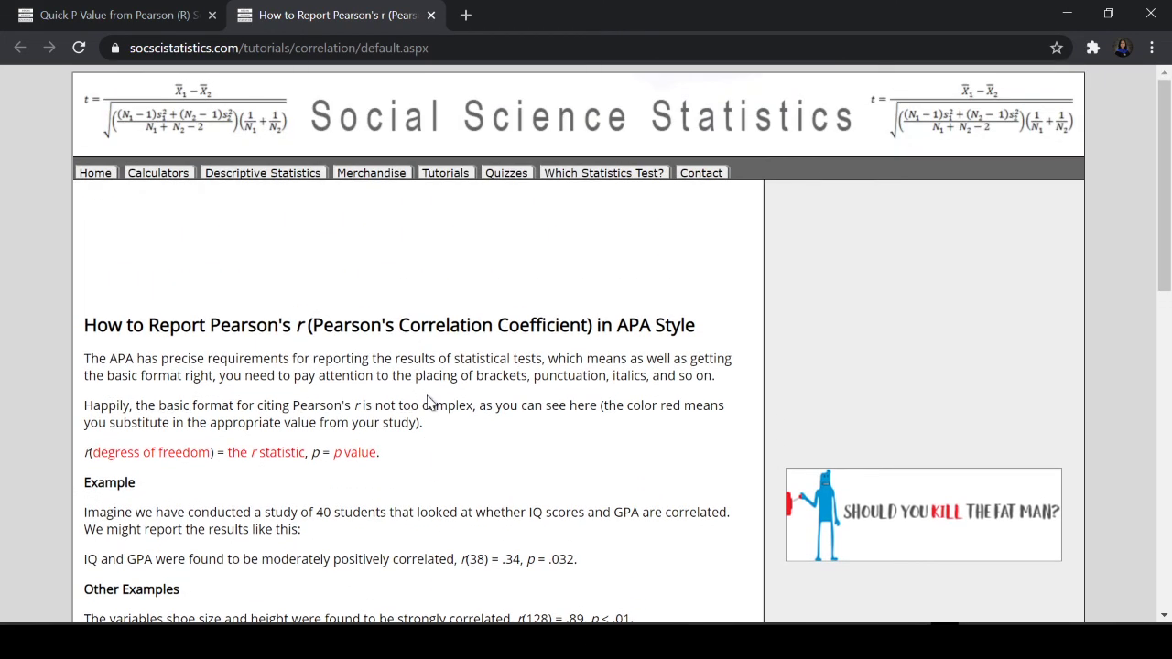